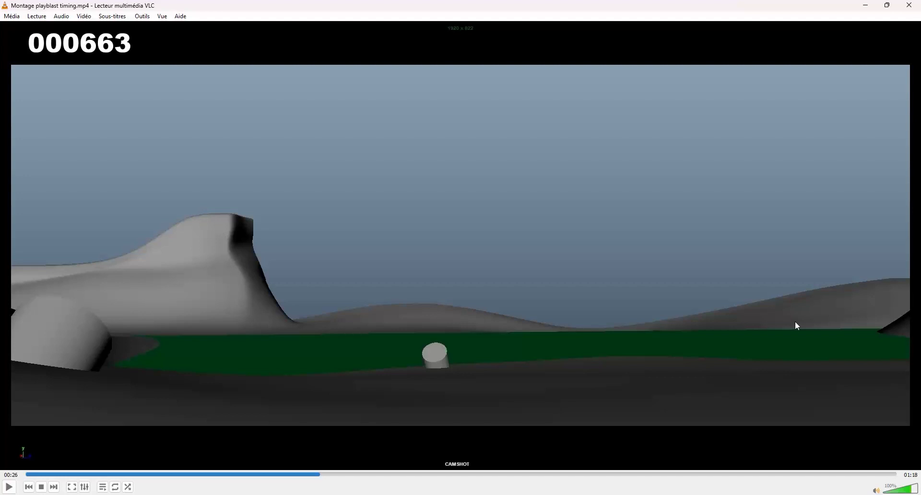
# Step: Scrub the reference playblast forward to the robot feet shot around 00:33 and switch to Unreal Editor
pyautogui.moveTo(320, 475); pyautogui.dragTo(402, 487)
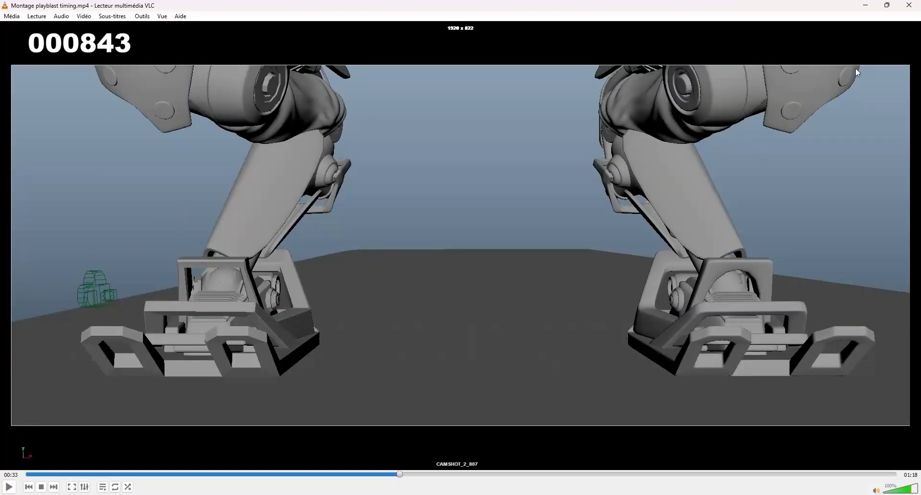
pyautogui.click(871, 6)
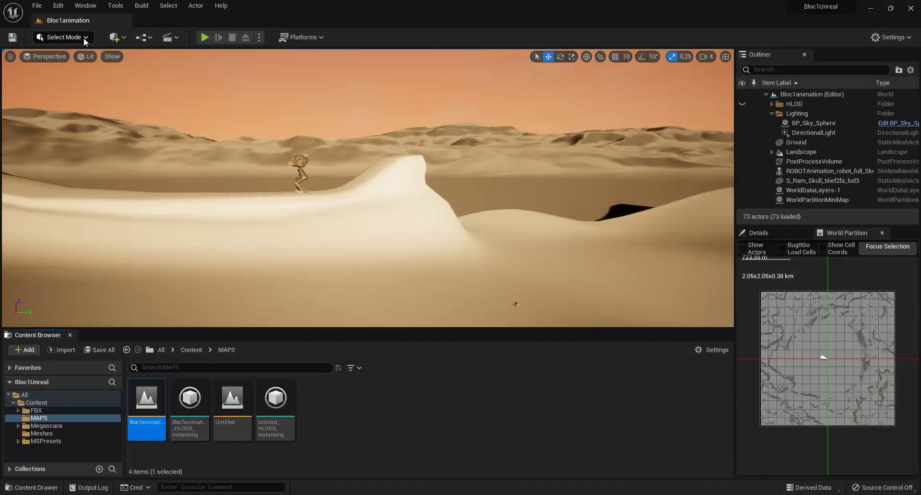
# Step: Add a level sequence named Bloc1animation_sequencer in the Content folder, replacing the existing asset of that name
pyautogui.click(177, 38)
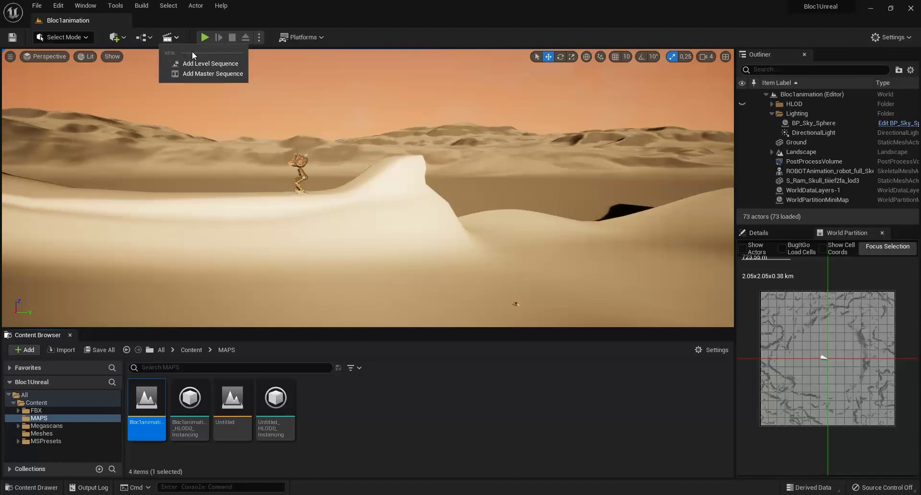
pyautogui.click(201, 65)
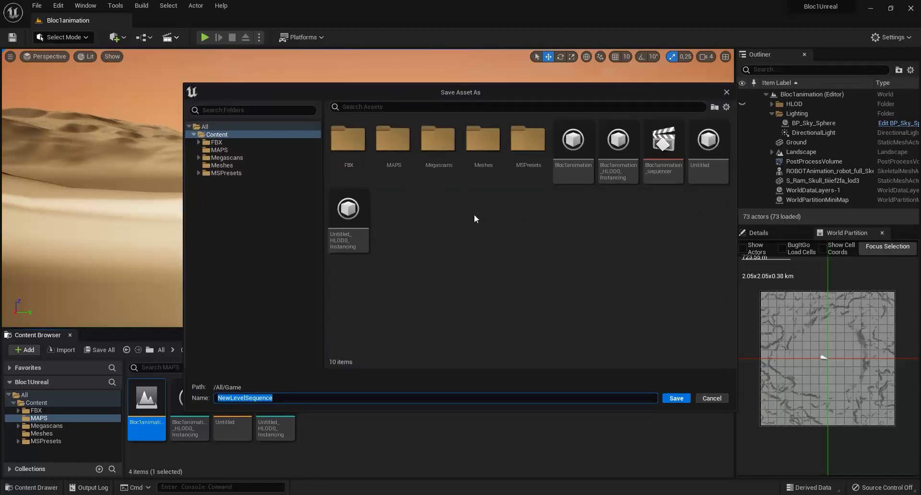
pyautogui.click(590, 159)
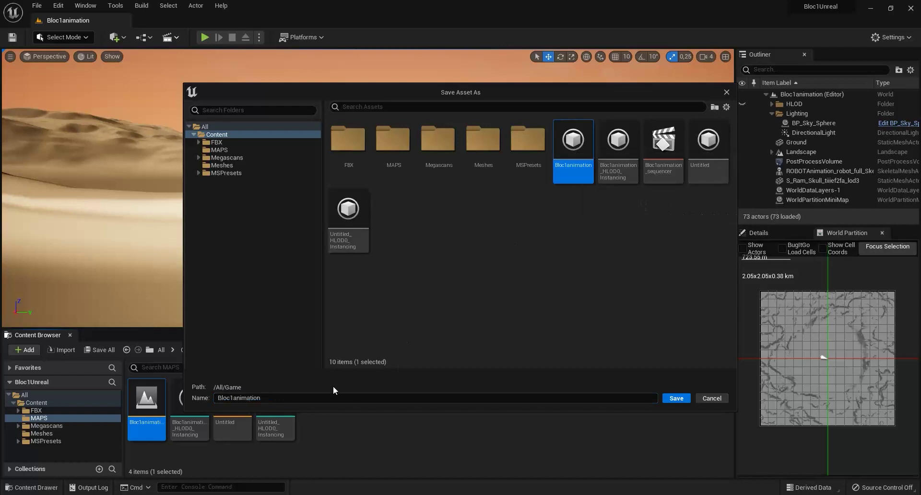
pyautogui.click(287, 397)
pyautogui.write('_')
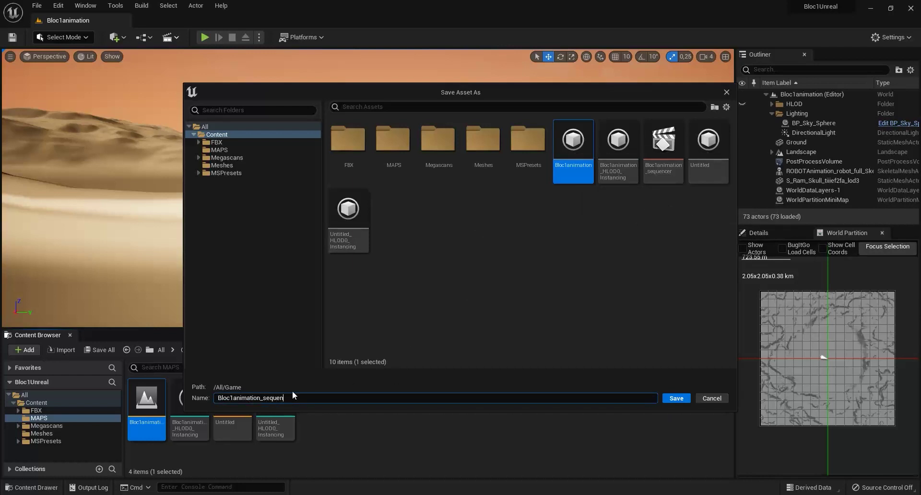
pyautogui.write('sequencer')
pyautogui.click(676, 398)
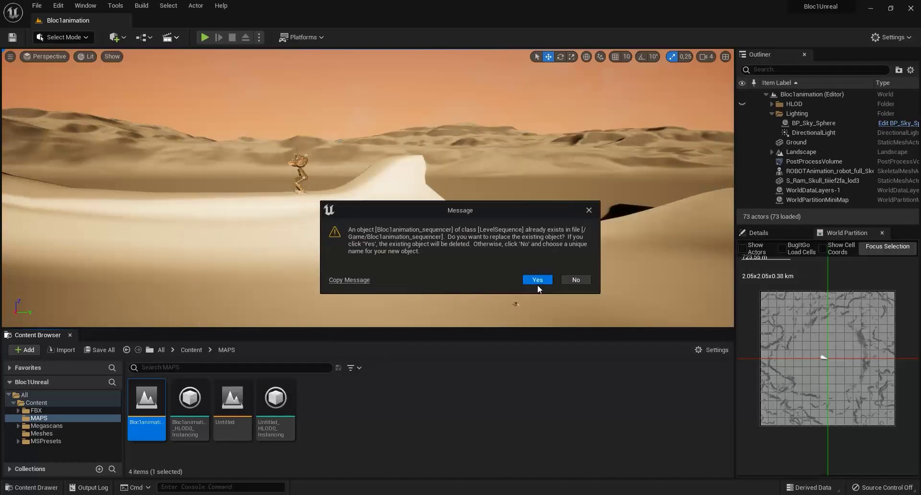
pyautogui.click(538, 282)
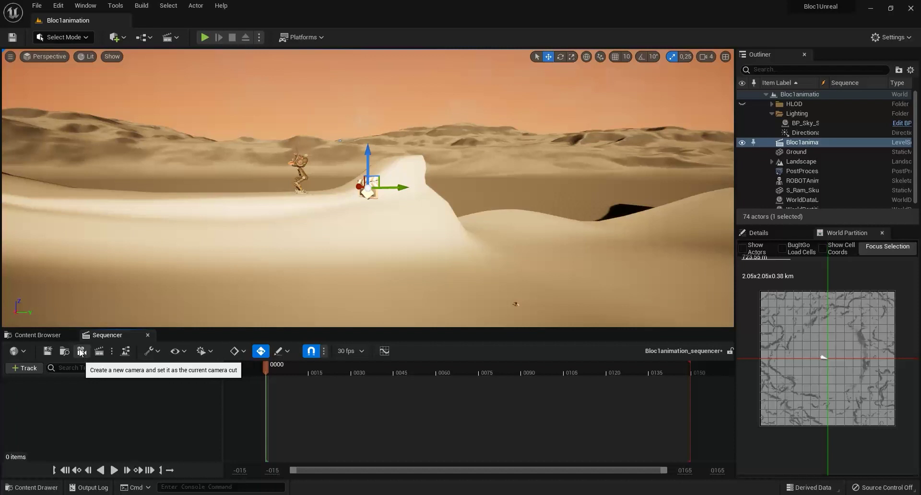
# Step: Create a new cine camera as the sequence's camera cut and pilot it back to frame the dunes and rock outcrop
pyautogui.click(81, 352)
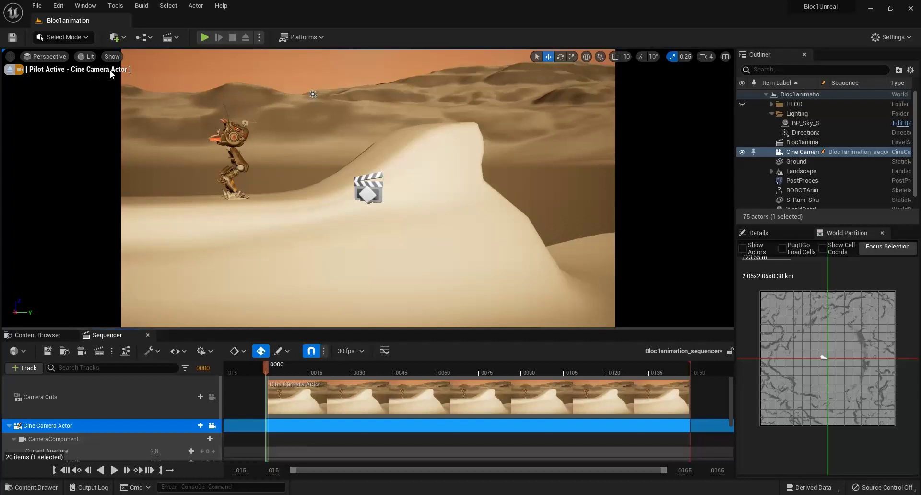
pyautogui.click(47, 56)
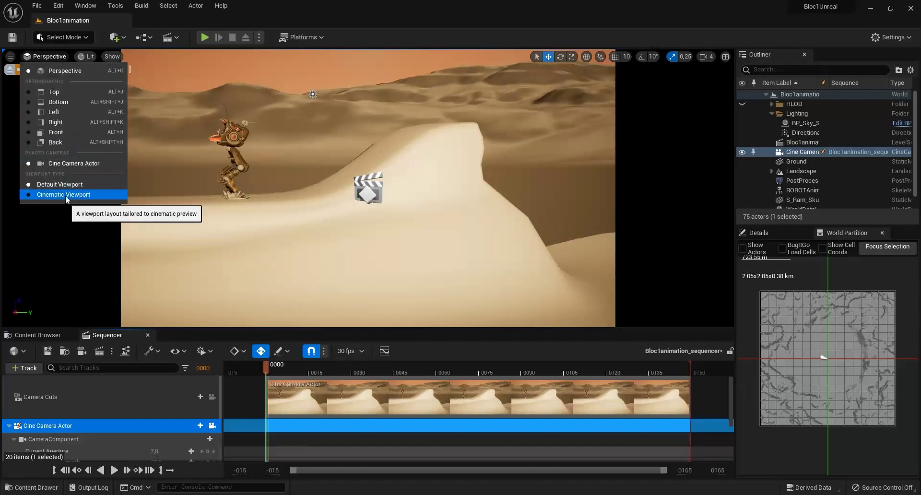
pyautogui.click(404, 3)
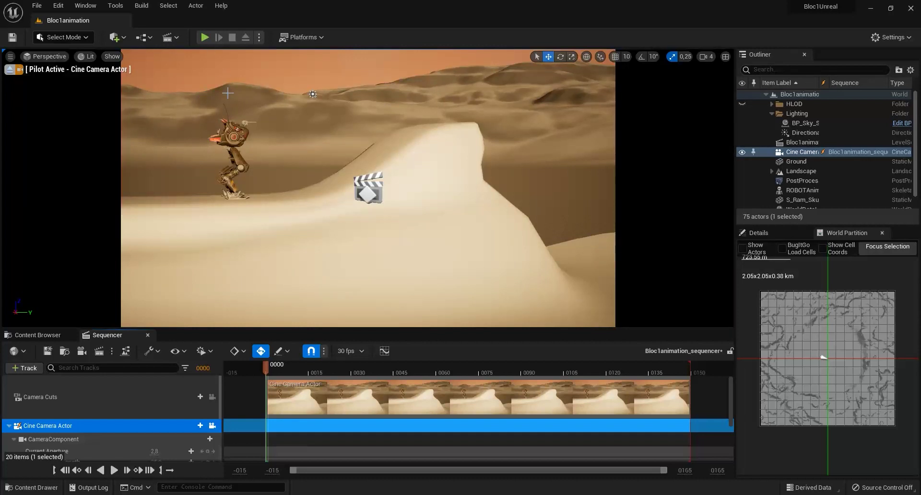
pyautogui.moveTo(406, 197); pyautogui.dragTo(517, 241, button='right')
pyautogui.scroll(-5, 407, 198)
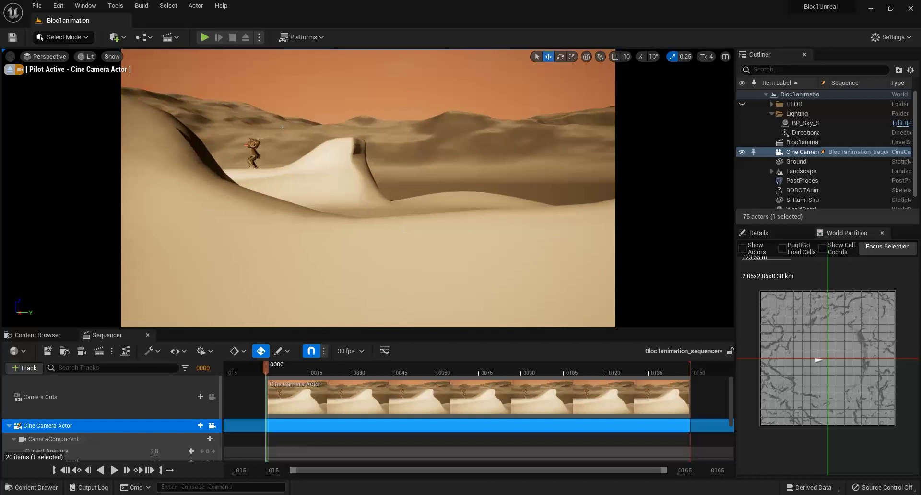
pyautogui.moveTo(368, 188)
pyautogui.mouseDown(button='right')
pyautogui.moveTo(395, 193)
pyautogui.moveTo(378, 191)
pyautogui.mouseUp(button='right')
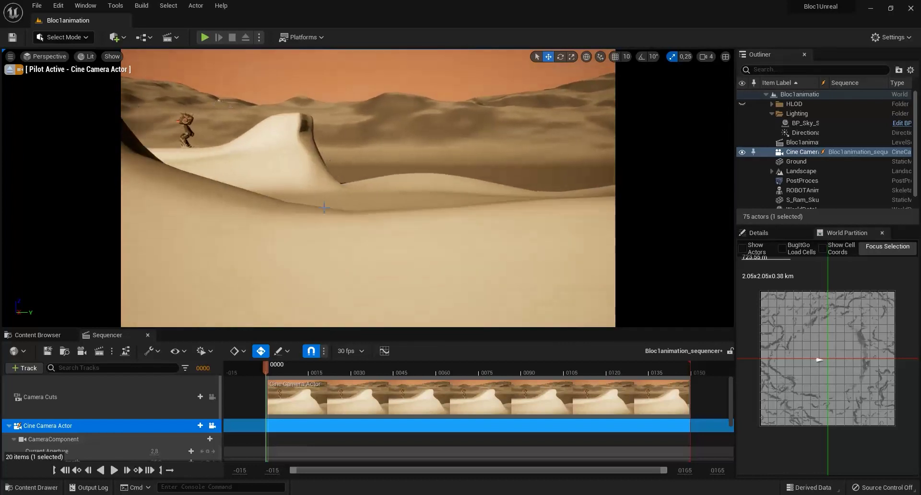
pyautogui.moveTo(362, 190); pyautogui.dragTo(320, 198, button='middle')
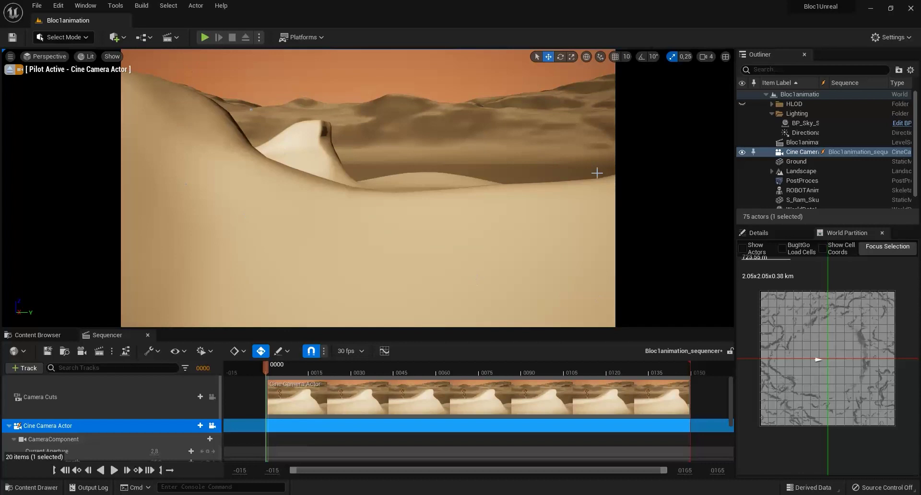
# Step: Show the Cine Camera Actor's filmback settings and choose the Custom filmback preset
pyautogui.click(813, 154)
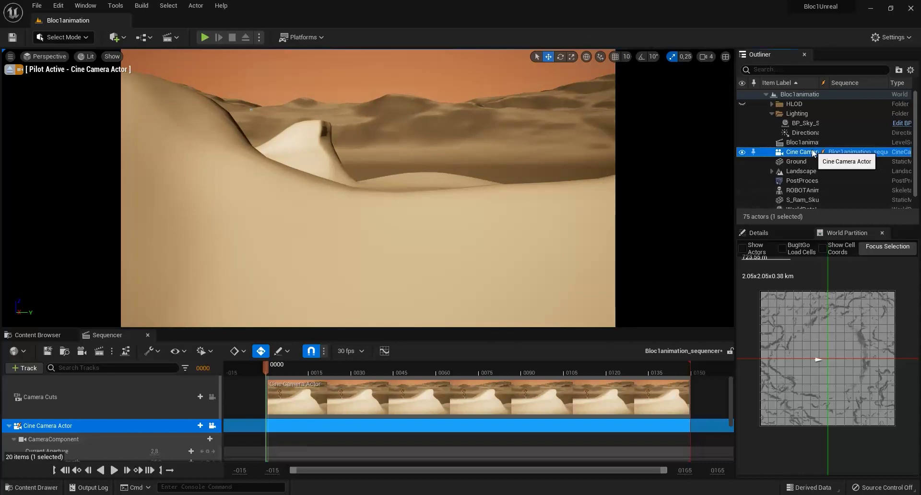
pyautogui.click(759, 232)
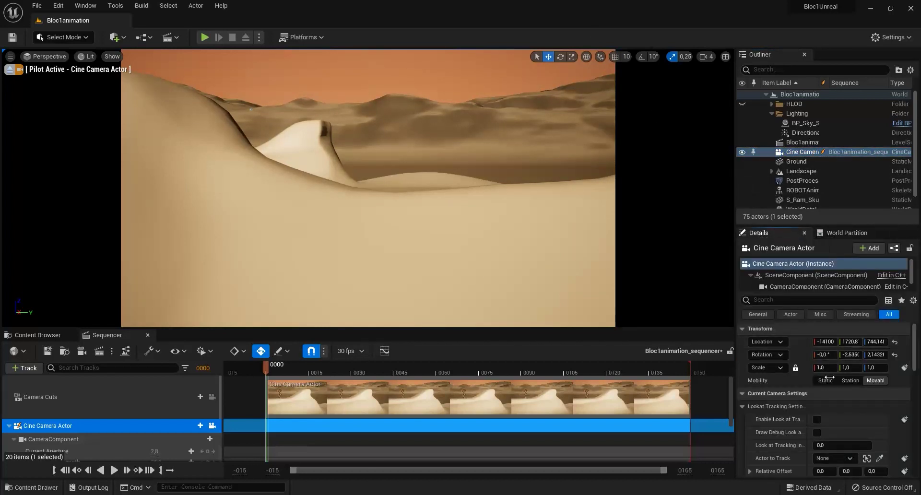
pyautogui.scroll(-3, 821, 422)
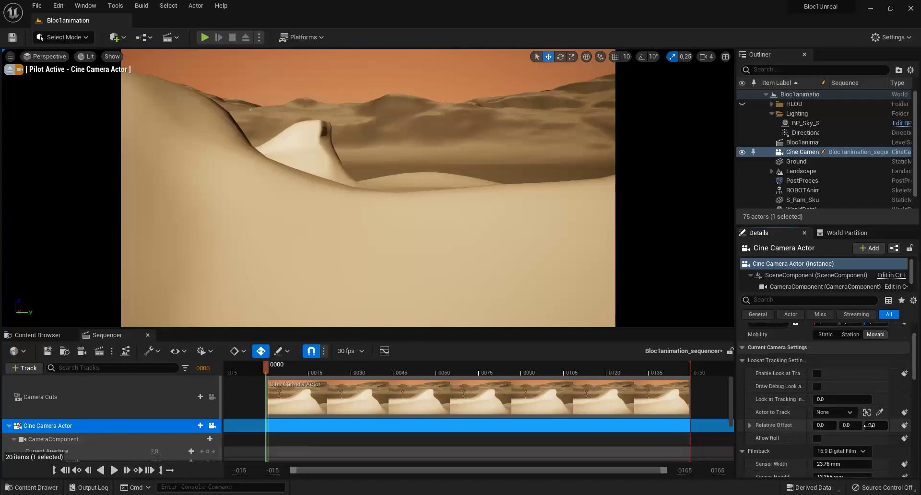
pyautogui.scroll(-1, 869, 425)
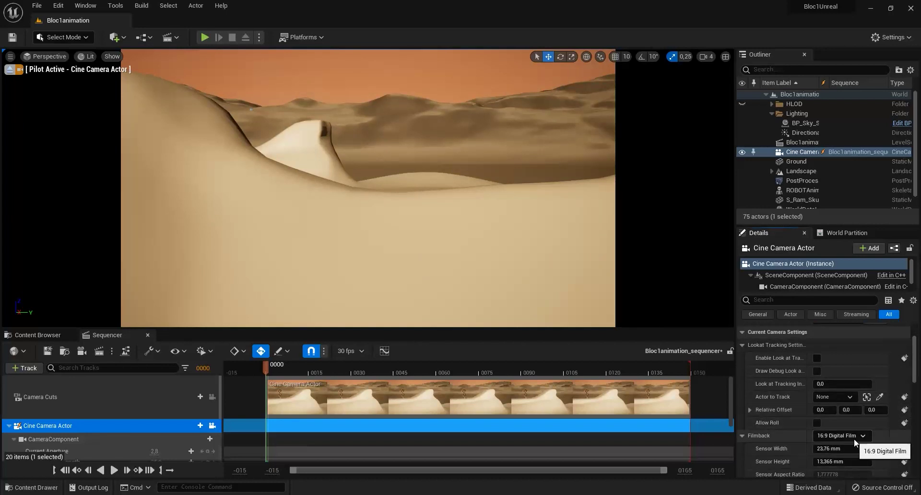
pyautogui.scroll(-3, 859, 436)
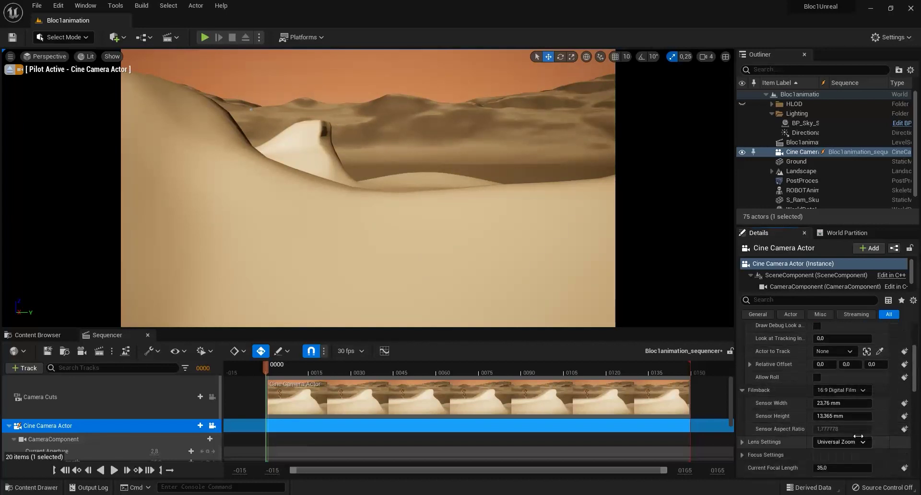
pyautogui.click(842, 392)
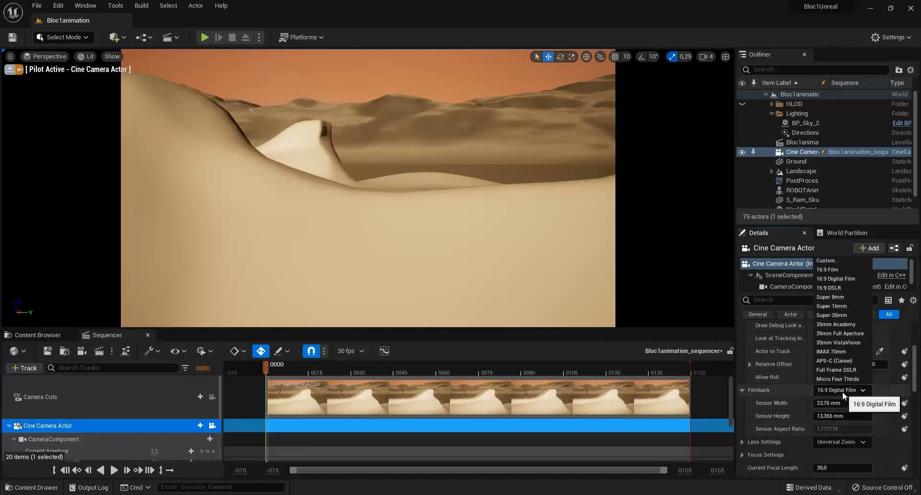
pyautogui.click(824, 261)
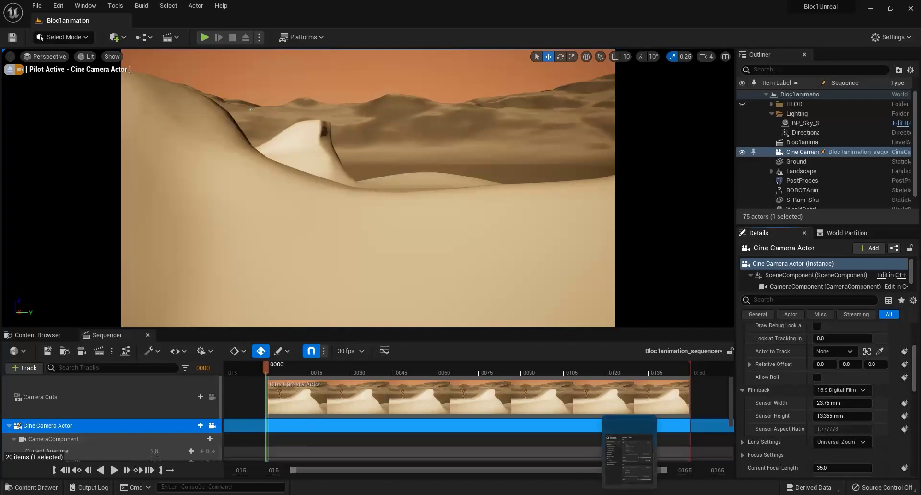
# Step: Switch to VLC, rewind the playblast to the landscape shot around 00:23, and return to Unreal Editor
pyautogui.hotkey('alt', 'Tab')
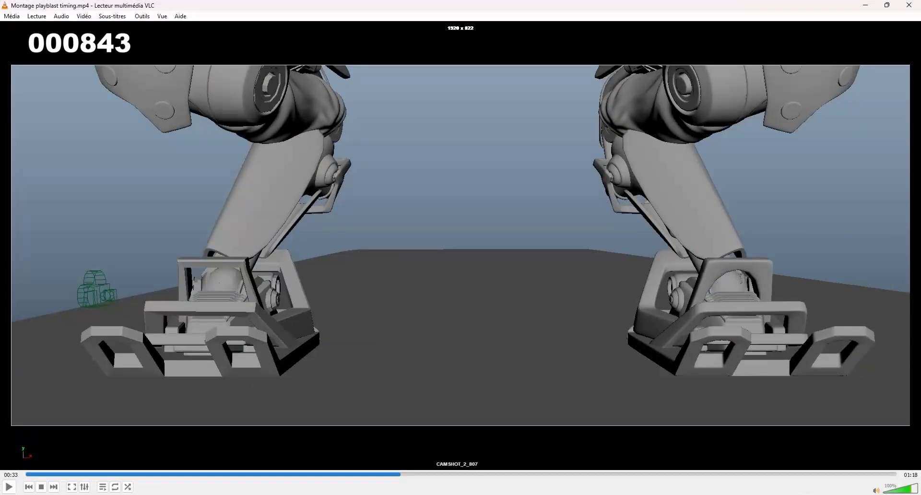
pyautogui.moveTo(331, 475); pyautogui.dragTo(293, 475)
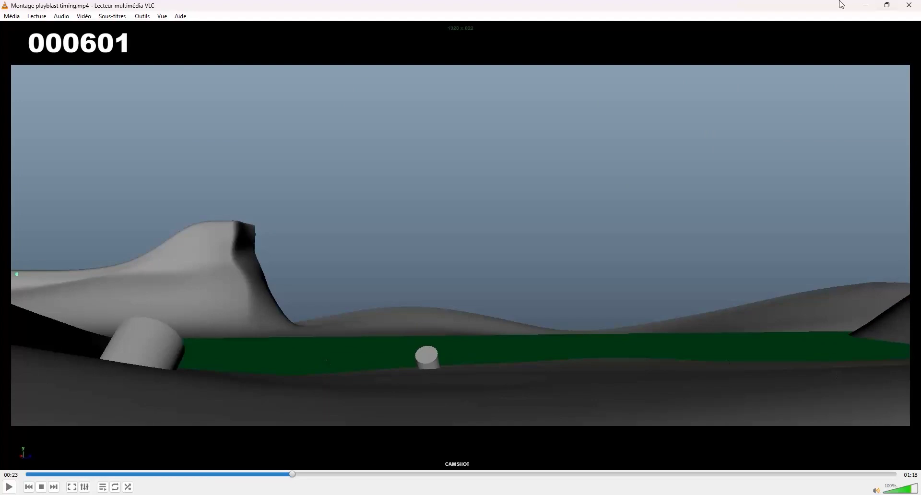
pyautogui.click(867, 5)
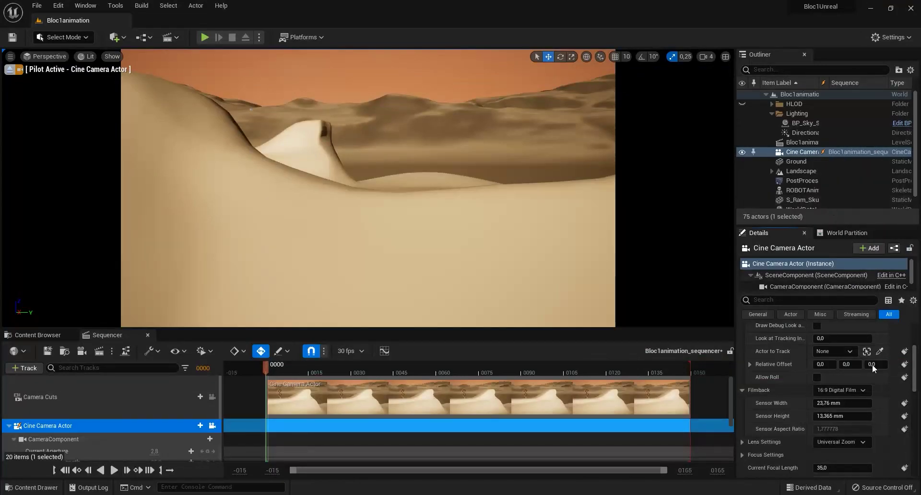
# Step: Set the cine camera's sensor width to 21 mm and sensor height to 9 mm
pyautogui.click(853, 404)
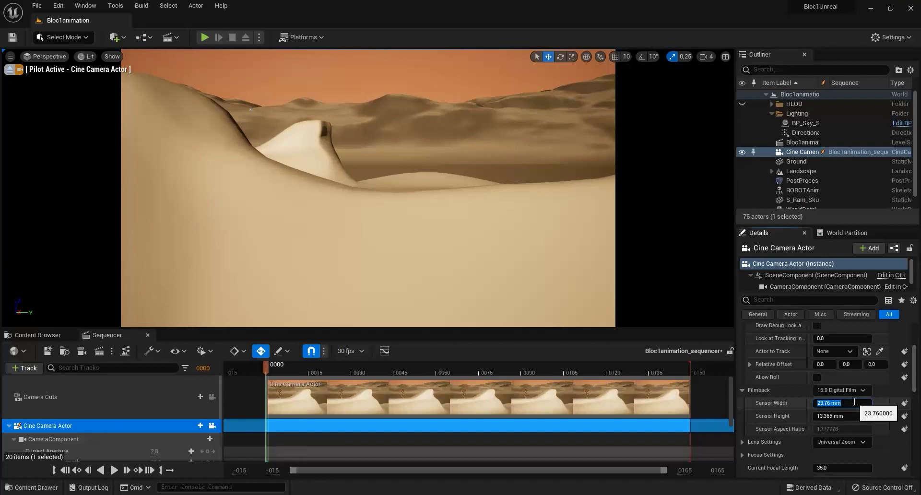
pyautogui.write('21')
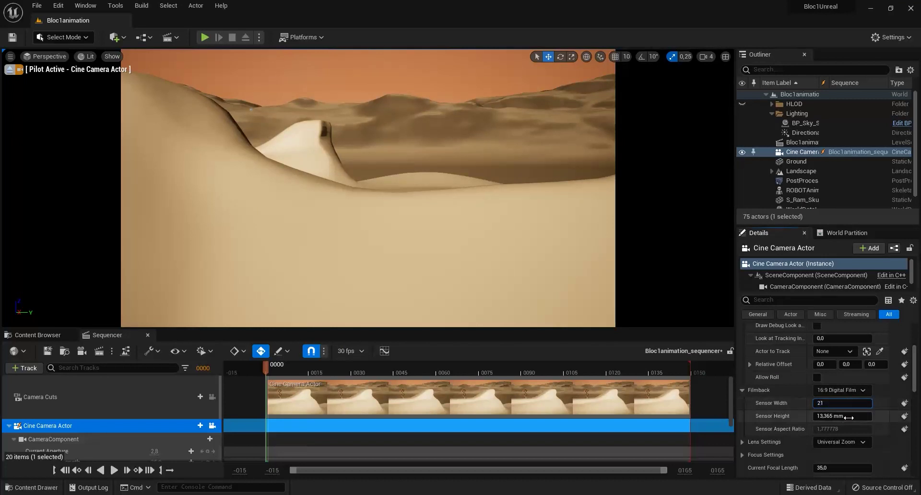
pyautogui.click(849, 416)
pyautogui.write('9')
pyautogui.press('Return')
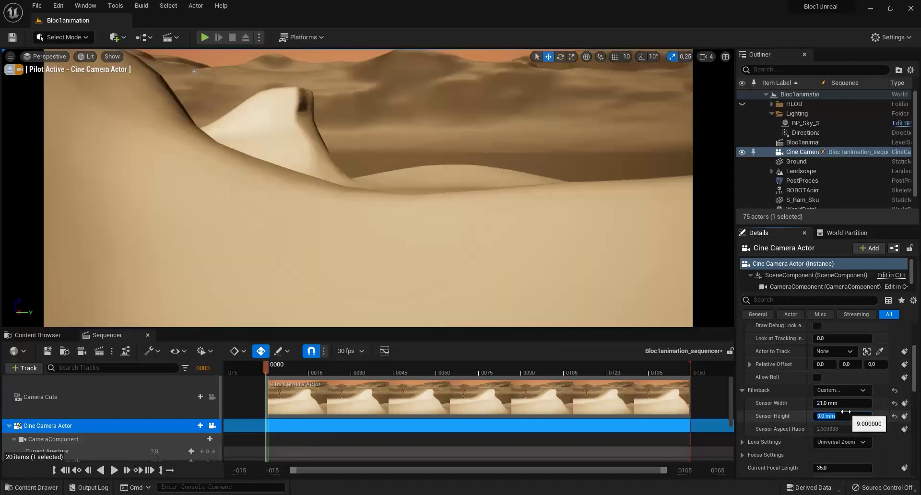
# Step: Reframe the piloted cine camera so the rock outcrop sits at the frame's left with more sky above the dunes
pyautogui.moveTo(559, 242); pyautogui.dragTo(581, 232, button='right')
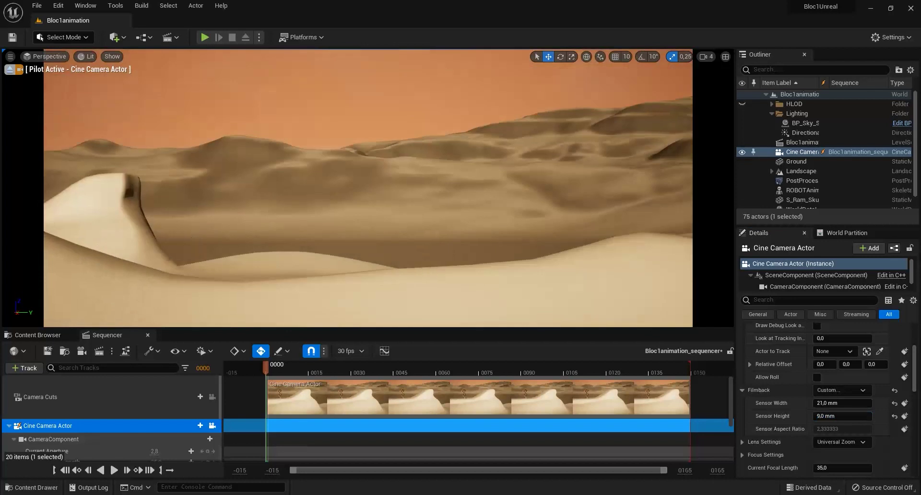
pyautogui.moveTo(549, 270)
pyautogui.mouseDown(button='right')
pyautogui.moveTo(533, 265)
pyautogui.moveTo(552, 275)
pyautogui.mouseUp(button='right')
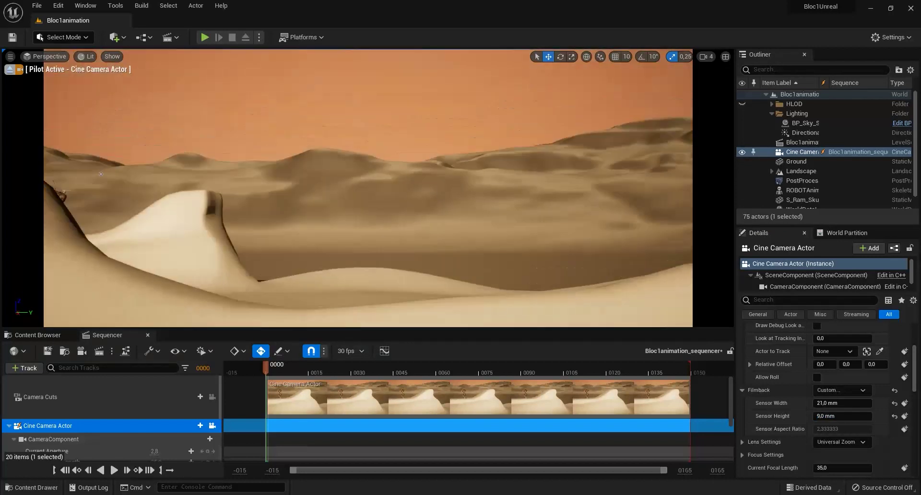
pyautogui.moveTo(475, 240); pyautogui.dragTo(471, 239, button='right')
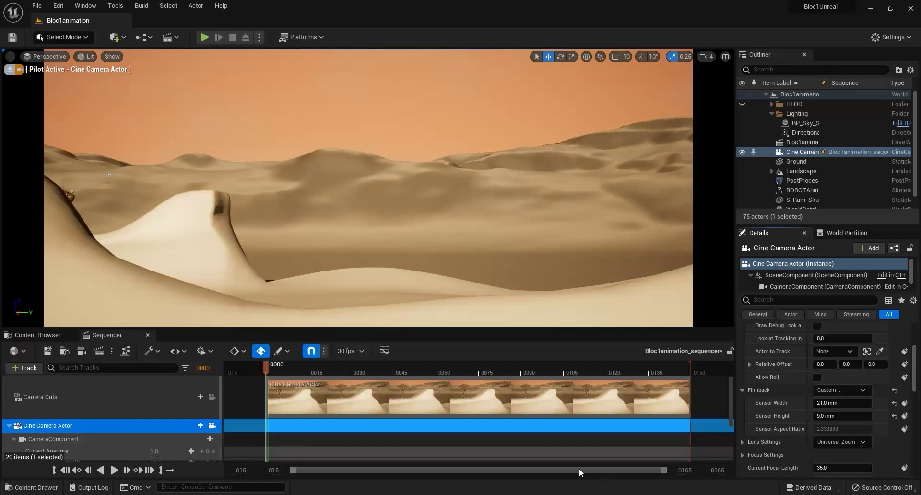
# Step: Set the sequence's display rate to 25 fps and its working range end to frame 842
pyautogui.click(356, 353)
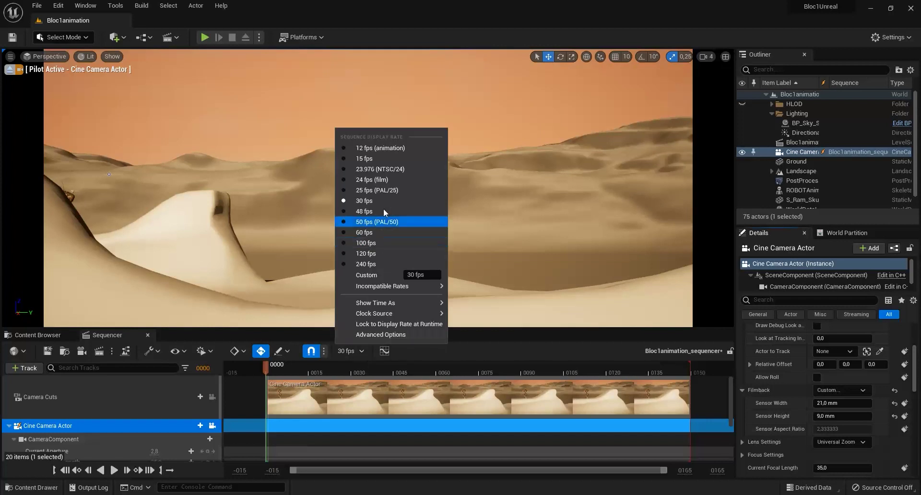
pyautogui.click(379, 190)
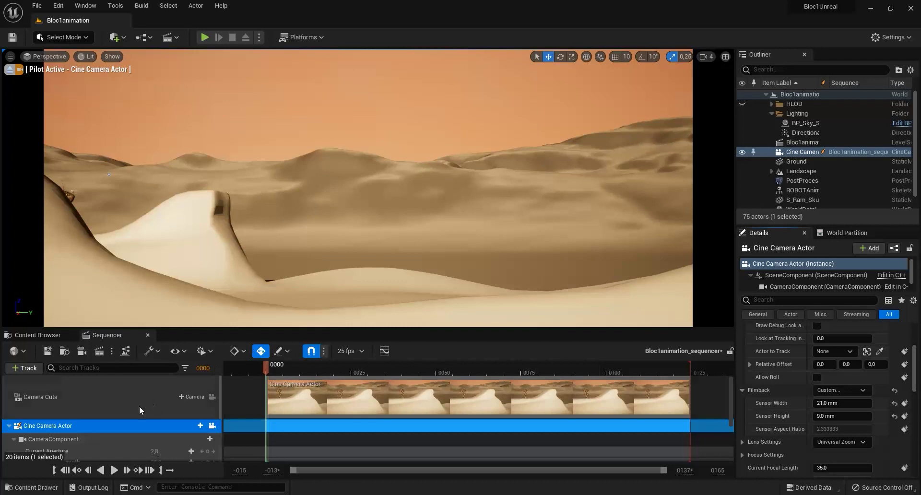
pyautogui.scroll(-1, 139, 406)
pyautogui.scroll(1, 168, 411)
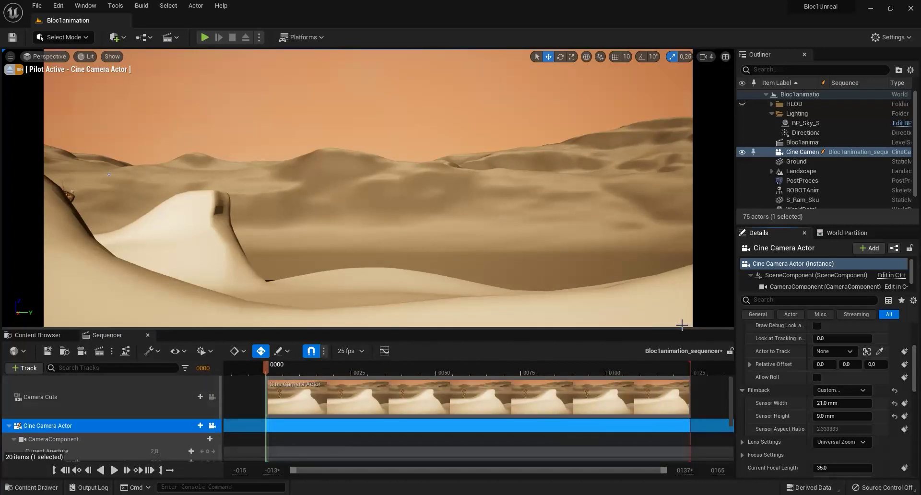
pyautogui.click(719, 470)
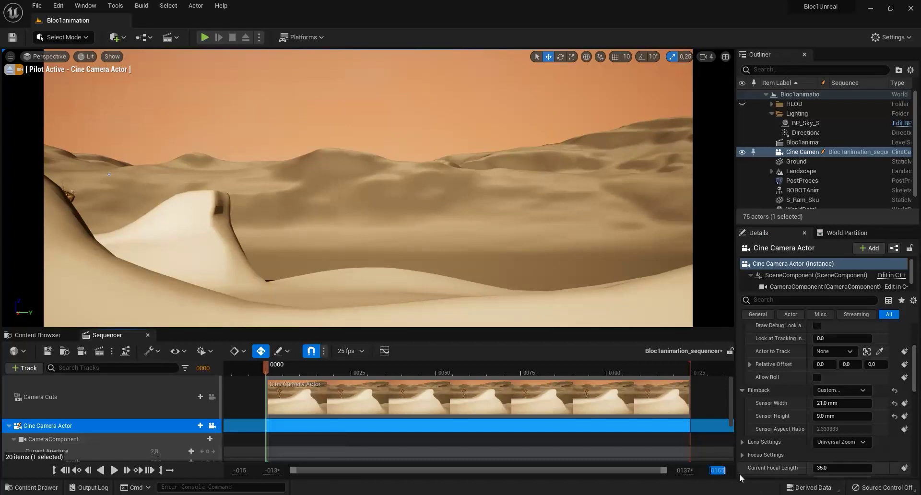
pyautogui.press('Return')
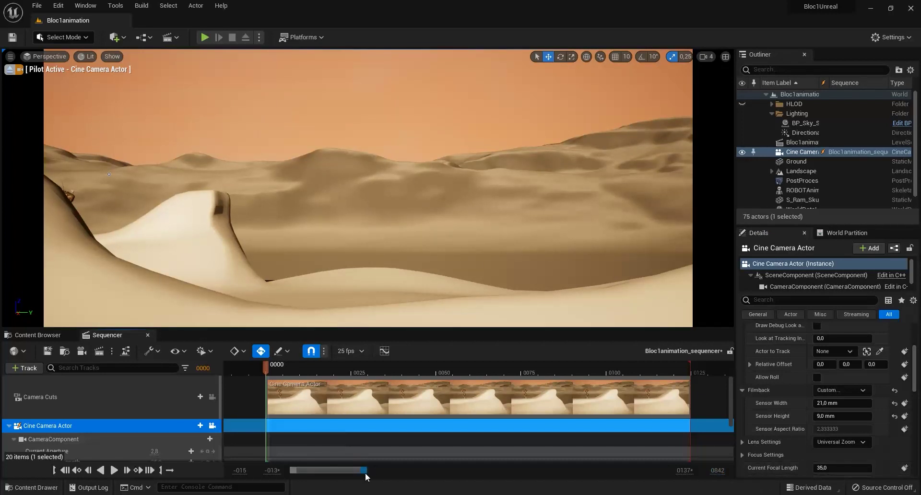
# Step: Extend the sequence's playback end and the Camera Cuts section to frame 842, and return the playhead close to the start
pyautogui.moveTo(363, 472); pyautogui.dragTo(686, 472)
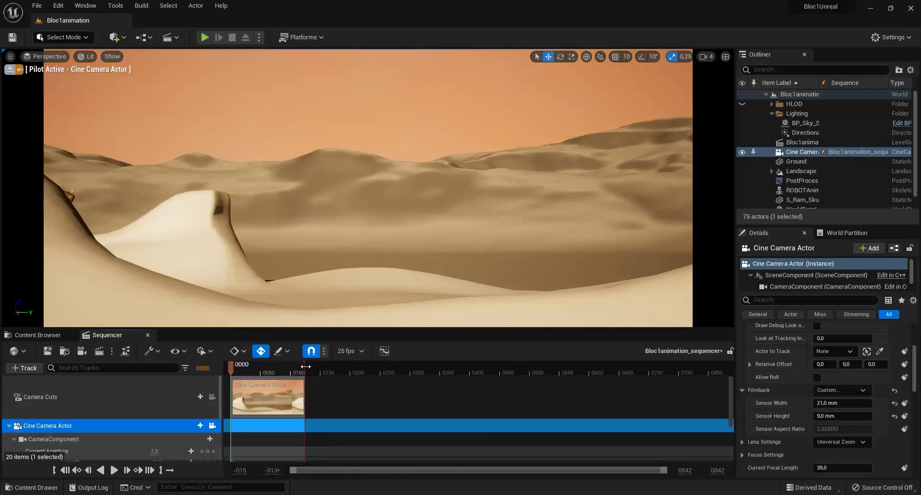
pyautogui.moveTo(312, 367); pyautogui.dragTo(731, 367)
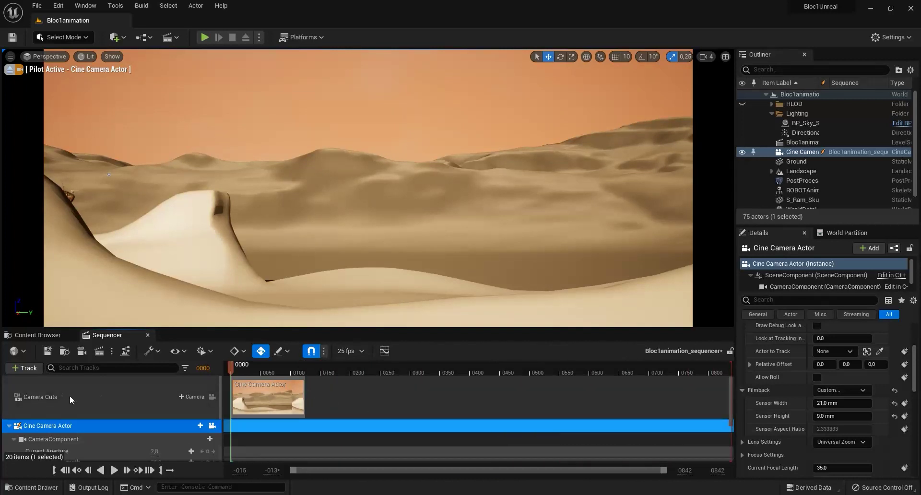
pyautogui.click(266, 402)
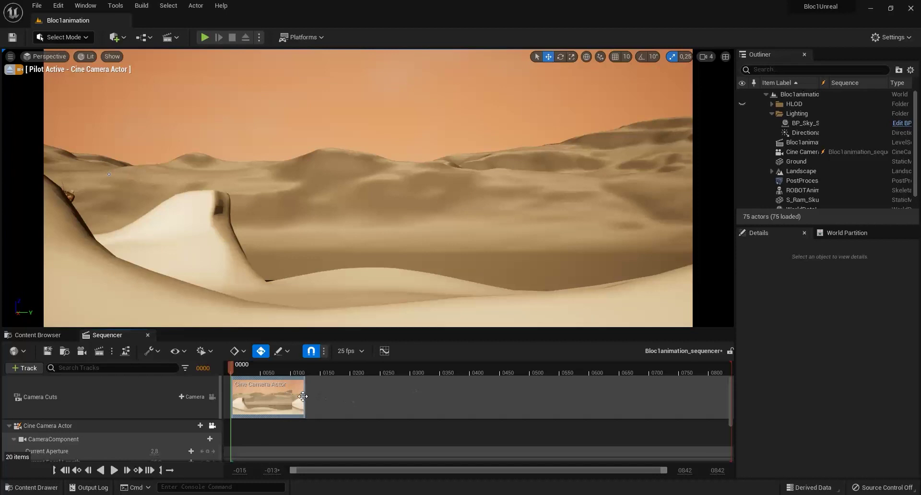
pyautogui.moveTo(305, 397); pyautogui.dragTo(715, 391)
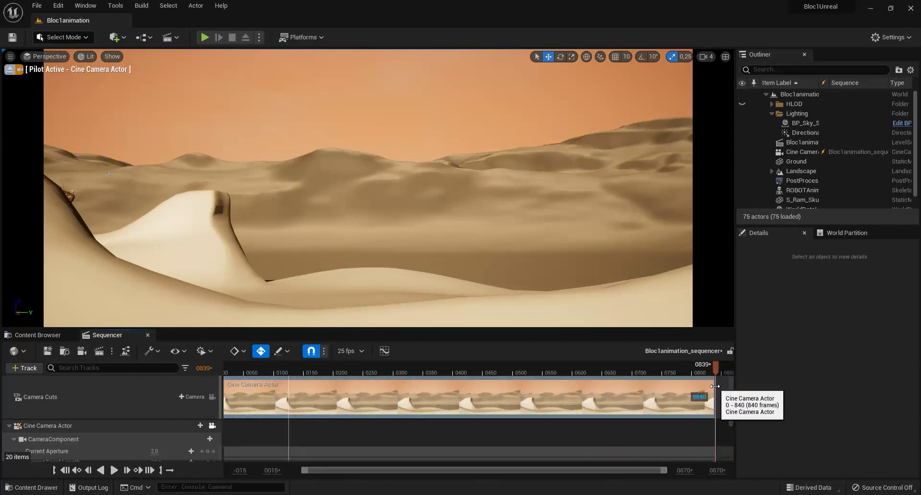
pyautogui.moveTo(297, 472); pyautogui.dragTo(620, 459)
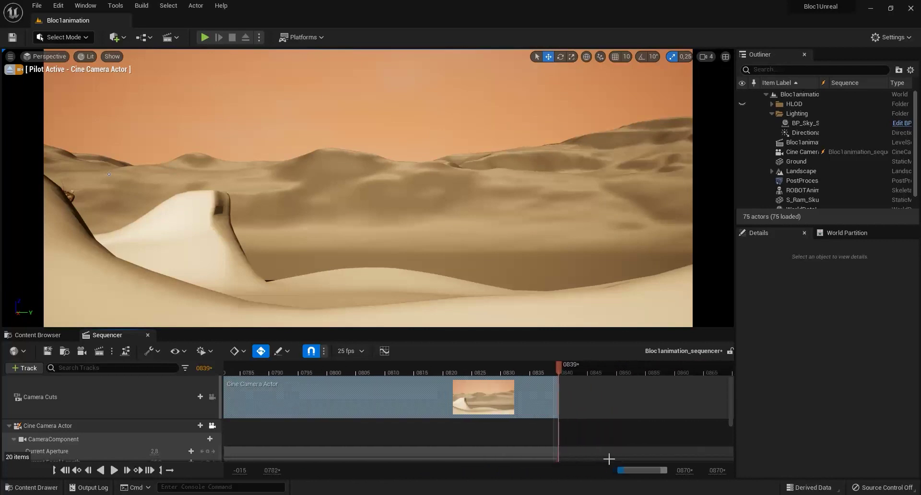
pyautogui.moveTo(559, 367); pyautogui.dragTo(594, 365)
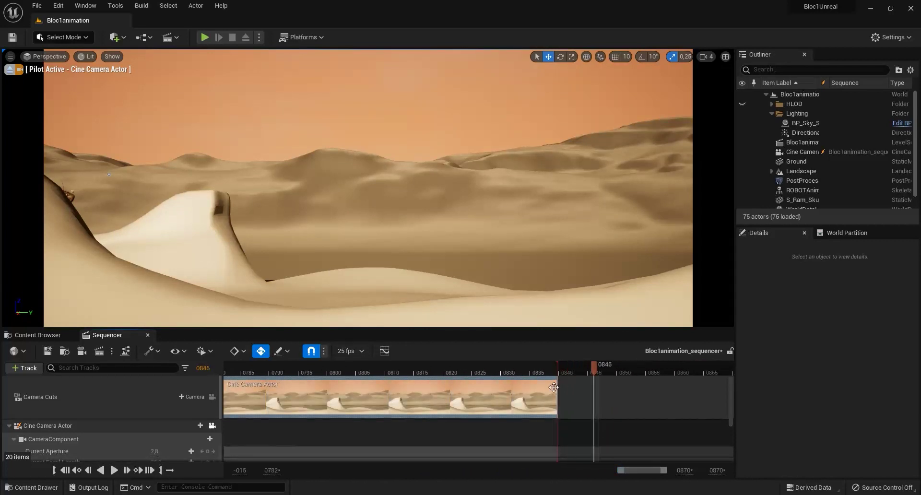
pyautogui.moveTo(558, 389)
pyautogui.mouseDown()
pyautogui.moveTo(575, 388)
pyautogui.moveTo(573, 367)
pyautogui.moveTo(539, 377)
pyautogui.moveTo(338, 381)
pyautogui.moveTo(368, 386)
pyautogui.moveTo(319, 414)
pyautogui.mouseUp()
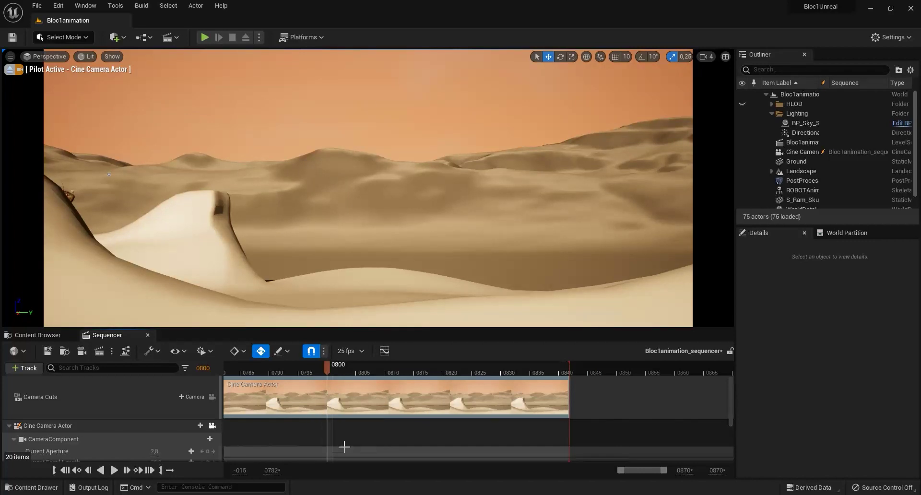
pyautogui.moveTo(618, 472); pyautogui.dragTo(199, 475)
pyautogui.moveTo(259, 375); pyautogui.dragTo(235, 372)
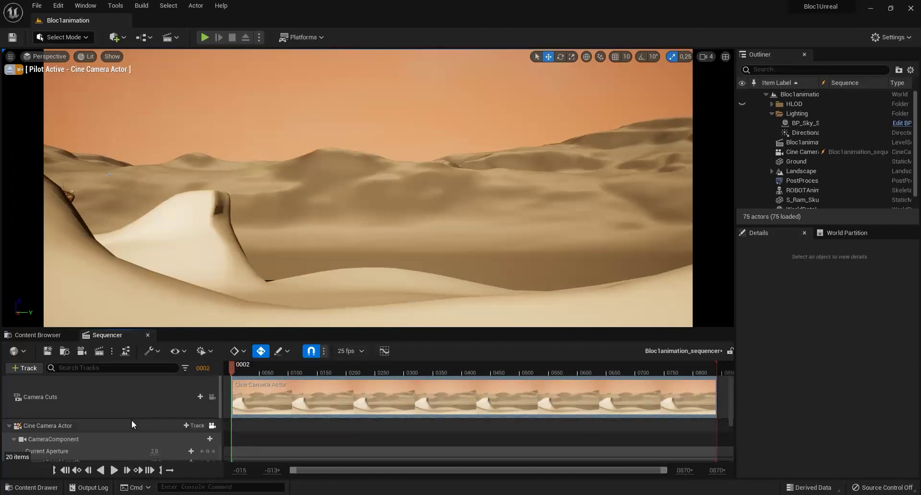
# Step: Try a current aperture of about 0.6 and a manual focus distance of about 753 on the cine camera, and undo both changes
pyautogui.scroll(-2, 132, 420)
pyautogui.scroll(2, 133, 419)
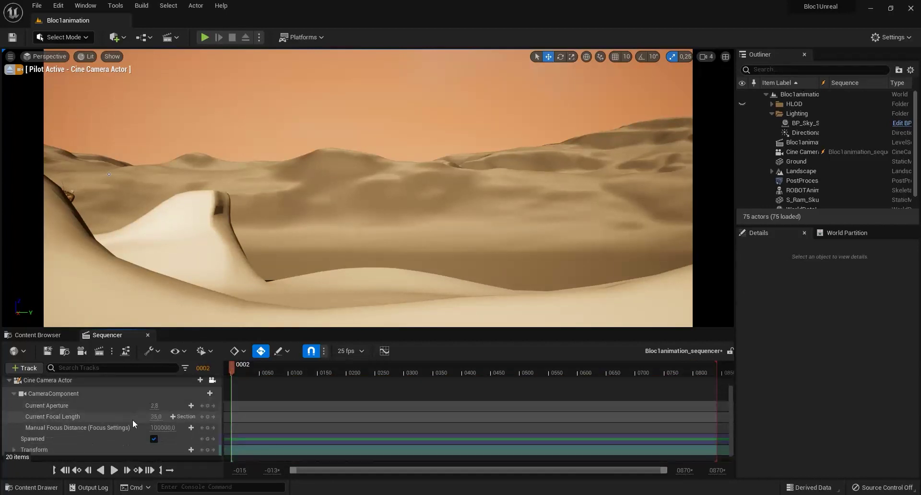
pyautogui.scroll(-2, 132, 419)
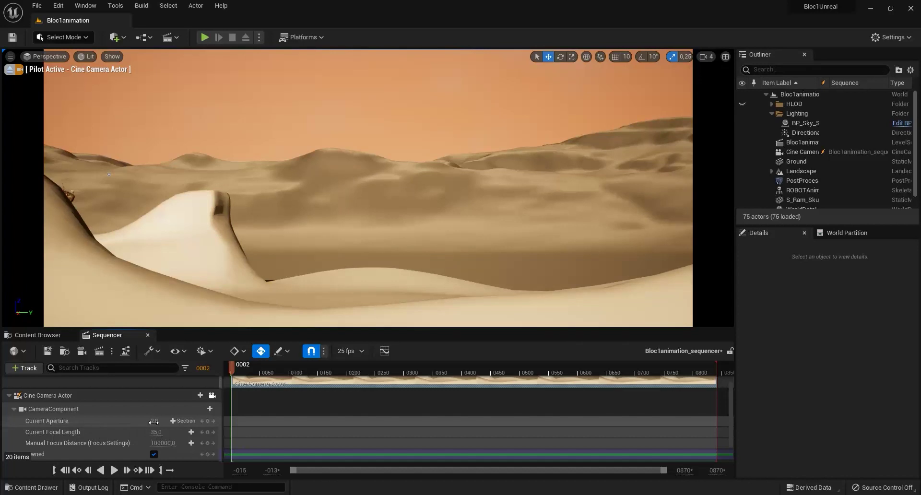
pyautogui.moveTo(154, 422); pyautogui.dragTo(145, 423)
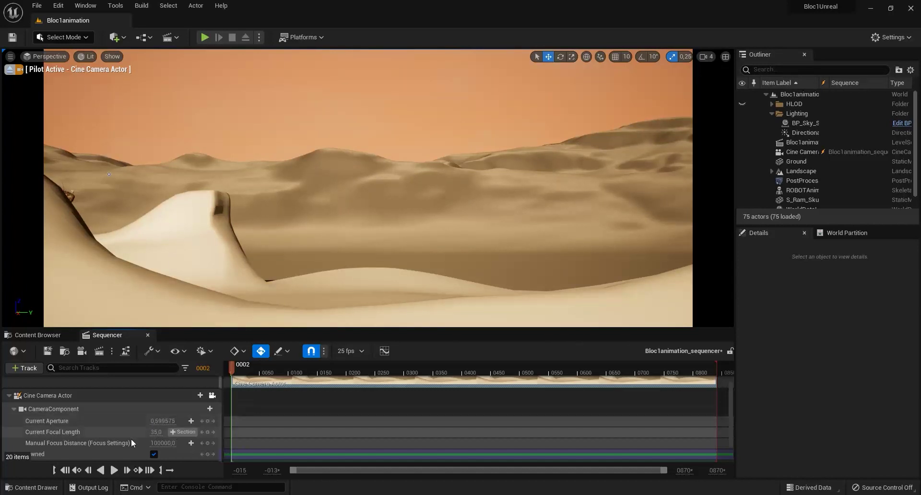
pyautogui.click(156, 443)
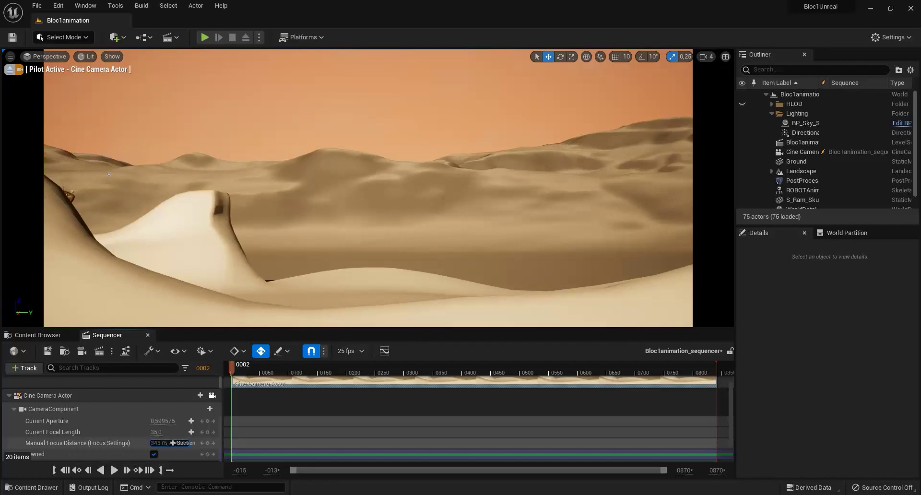
pyautogui.moveTo(156, 443)
pyautogui.mouseDown()
pyautogui.moveTo(117, 443)
pyautogui.moveTo(155, 443)
pyautogui.mouseUp()
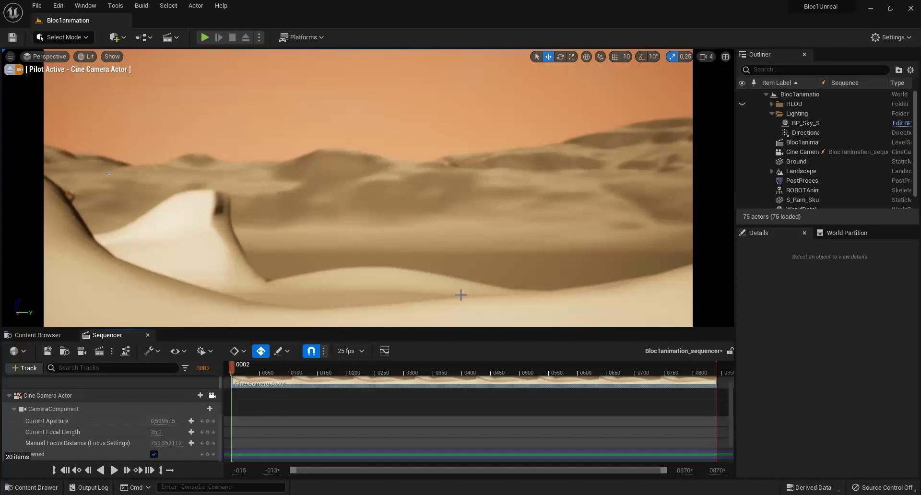
pyautogui.hotkey('ctrl', 'z')
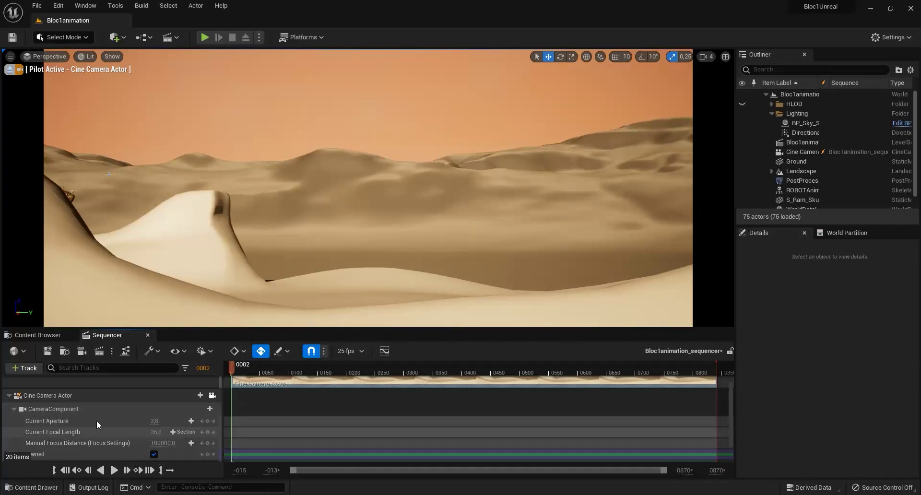
# Step: Examine the CameraComponent's lens, camera and post-process settings in its details
pyautogui.click(62, 409)
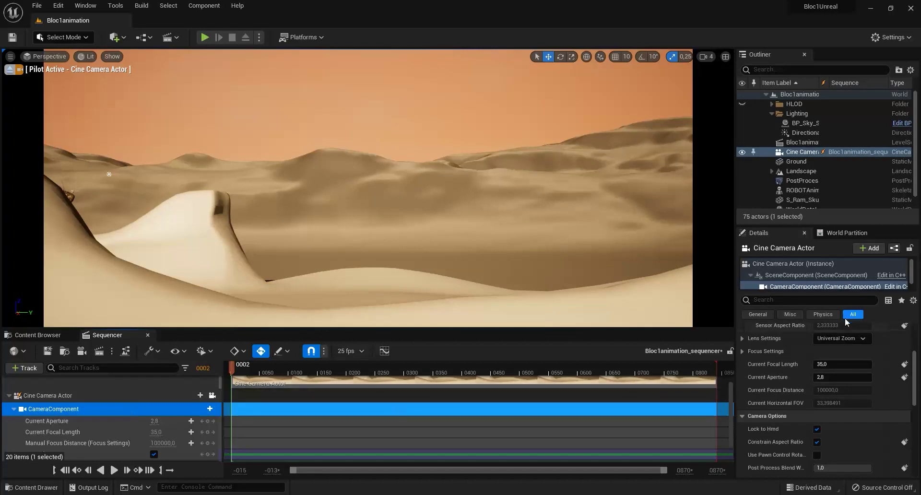
pyautogui.scroll(-5, 824, 372)
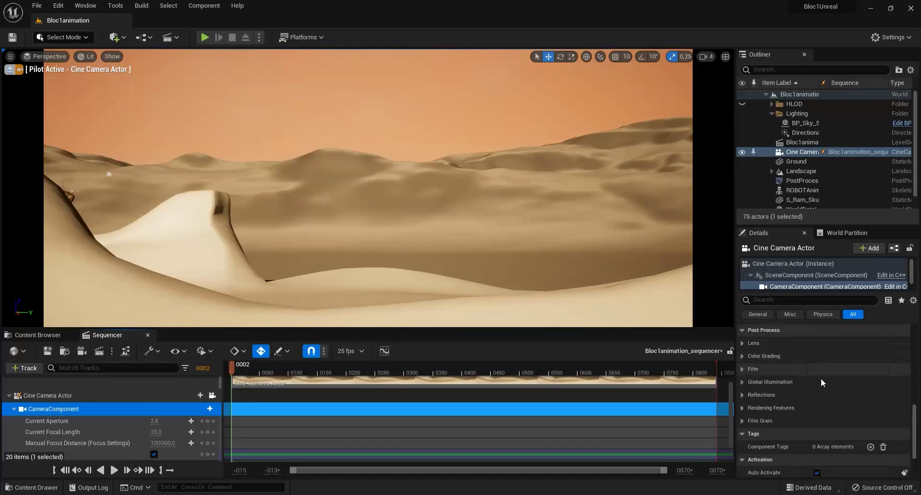
pyautogui.scroll(-1, 784, 389)
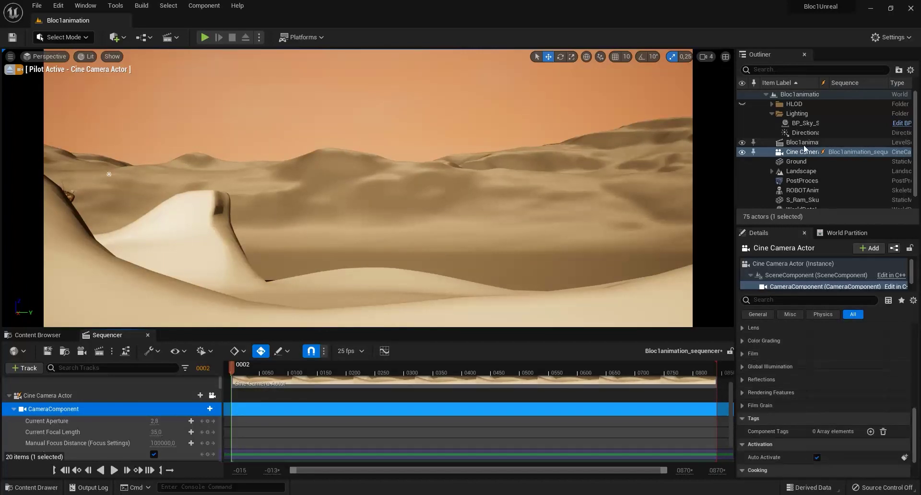
pyautogui.scroll(-2, 814, 384)
pyautogui.scroll(-1, 813, 386)
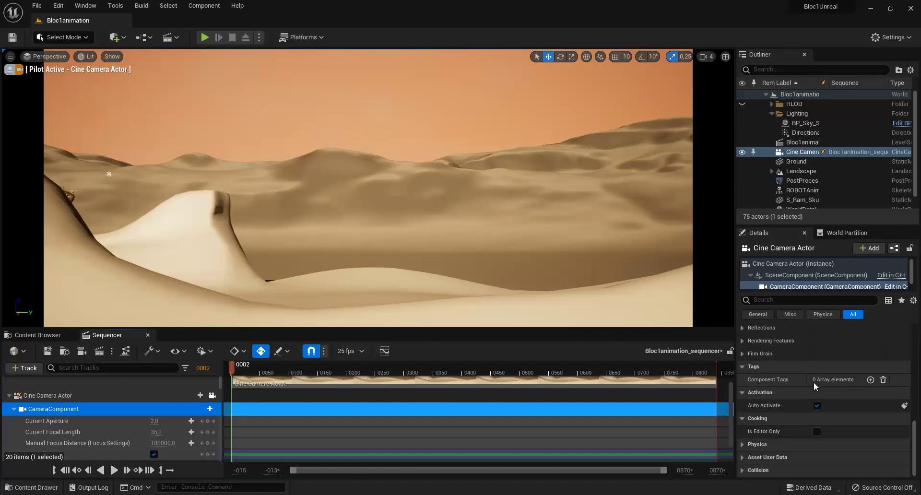
pyautogui.scroll(3, 814, 382)
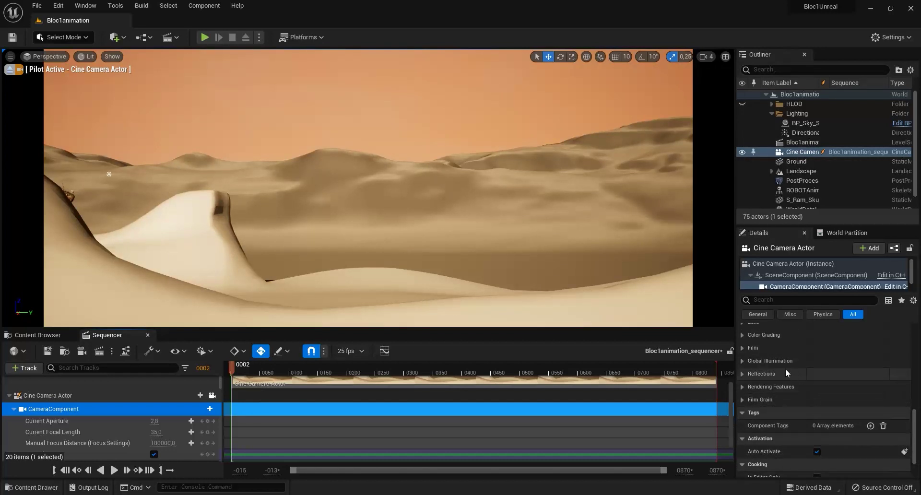
pyautogui.scroll(1, 782, 394)
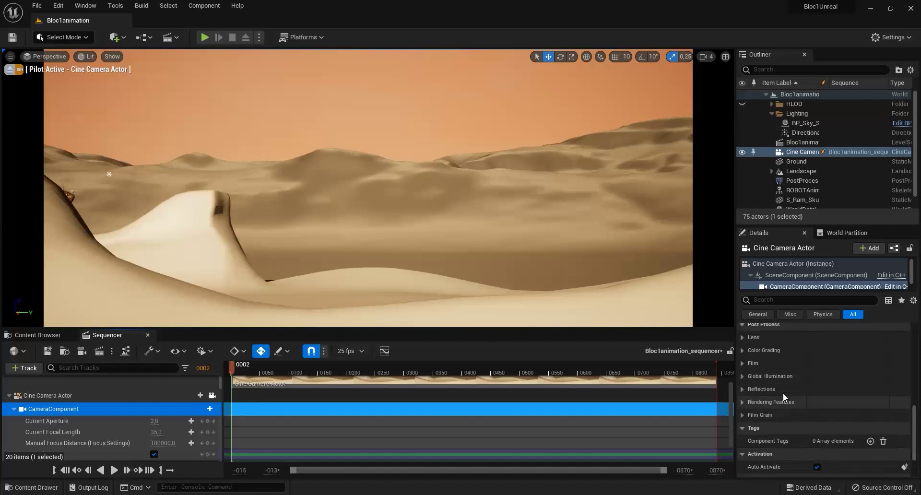
pyautogui.scroll(2, 770, 413)
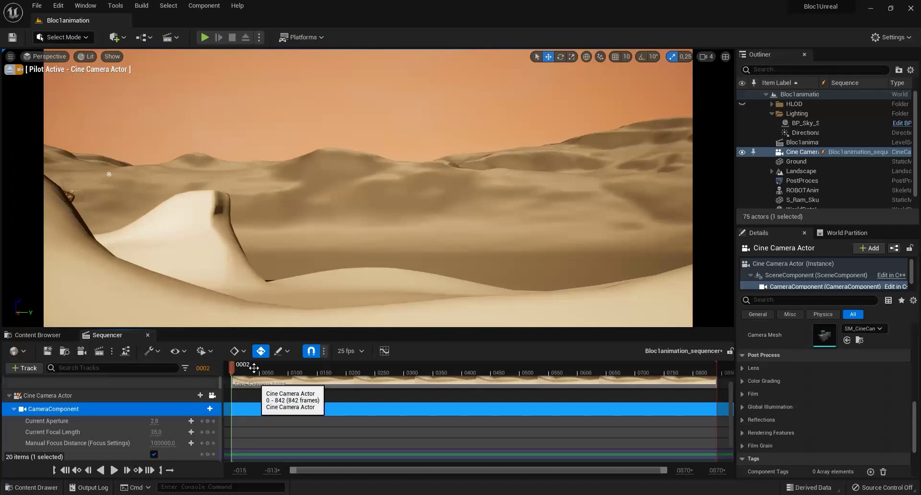
# Step: Key the cine camera's transform (location, rotation and scale) at frame 0
pyautogui.click(225, 367)
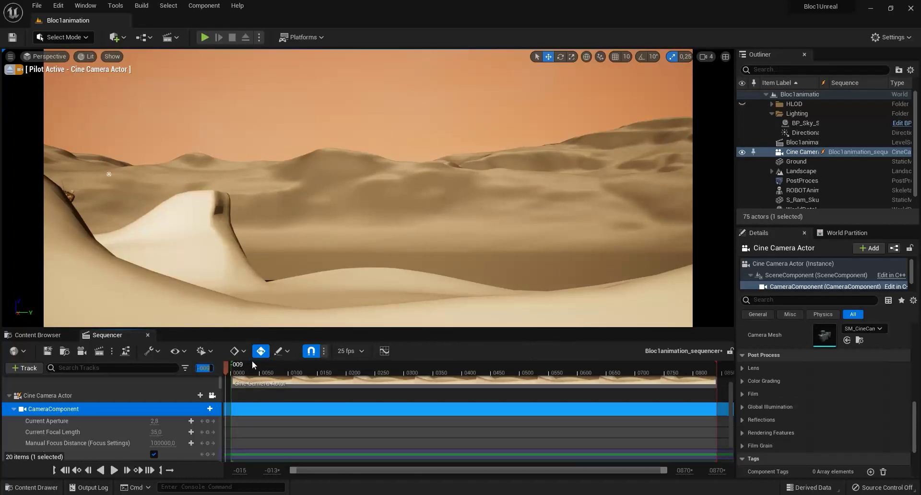
pyautogui.write('0')
pyautogui.press('Return')
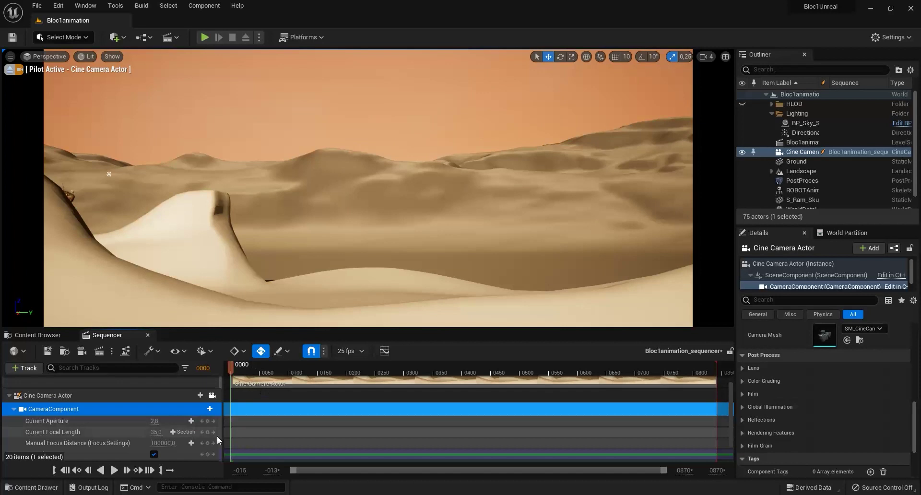
pyautogui.scroll(-2, 93, 431)
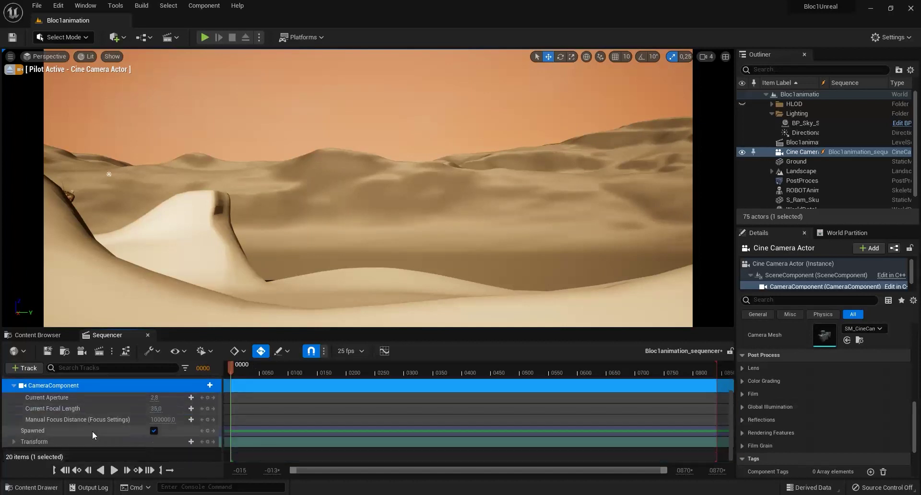
pyautogui.click(14, 441)
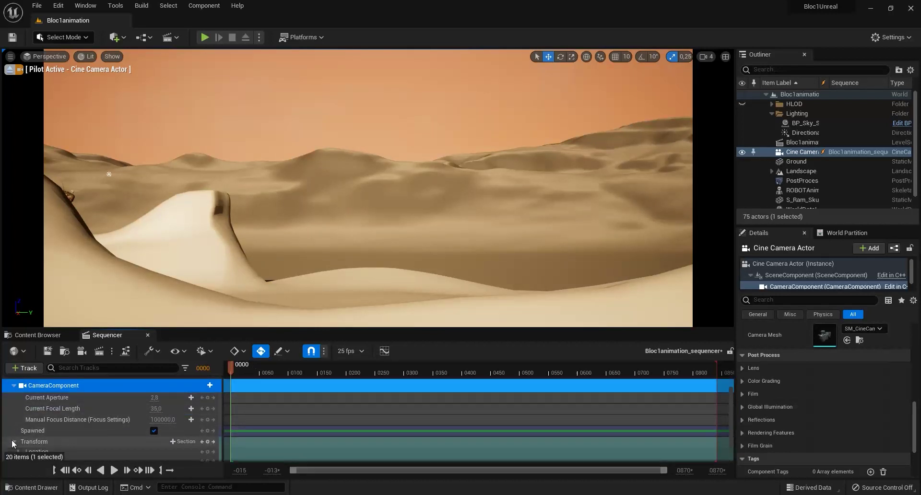
pyautogui.scroll(-2, 53, 434)
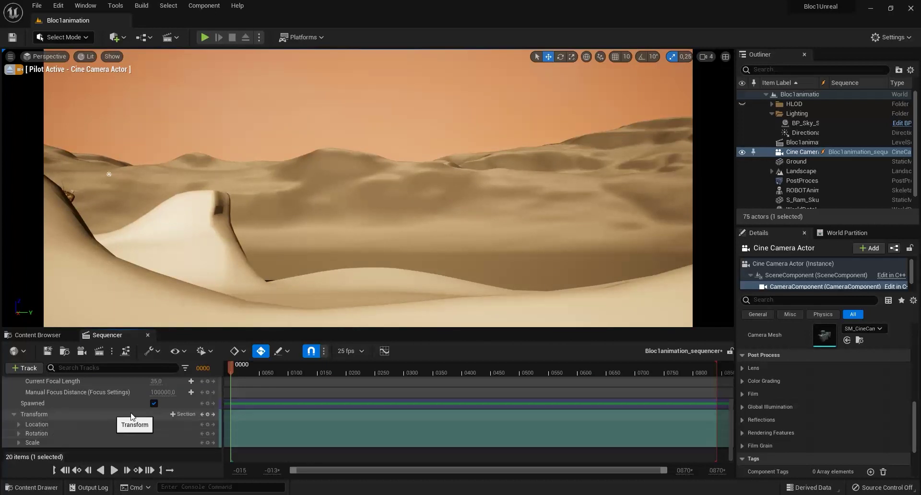
pyautogui.click(207, 415)
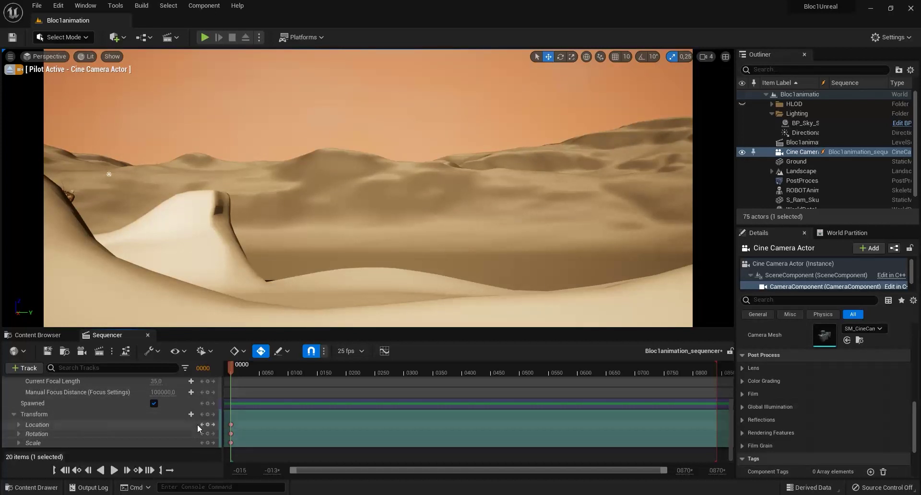
# Step: At frame 842, move the piloted camera forward and lower toward the rock outcrop, keying its location at about X -8385, Y 2444, Z 547
pyautogui.moveTo(233, 367); pyautogui.dragTo(719, 418)
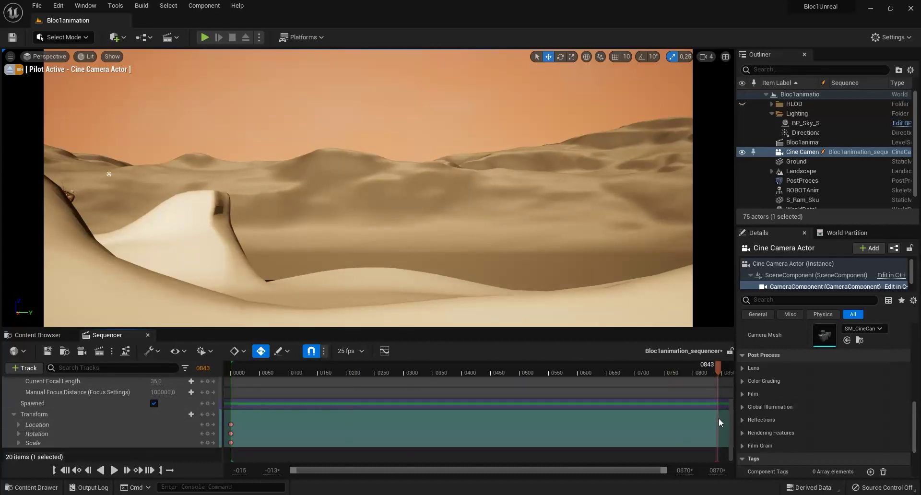
pyautogui.click(203, 368)
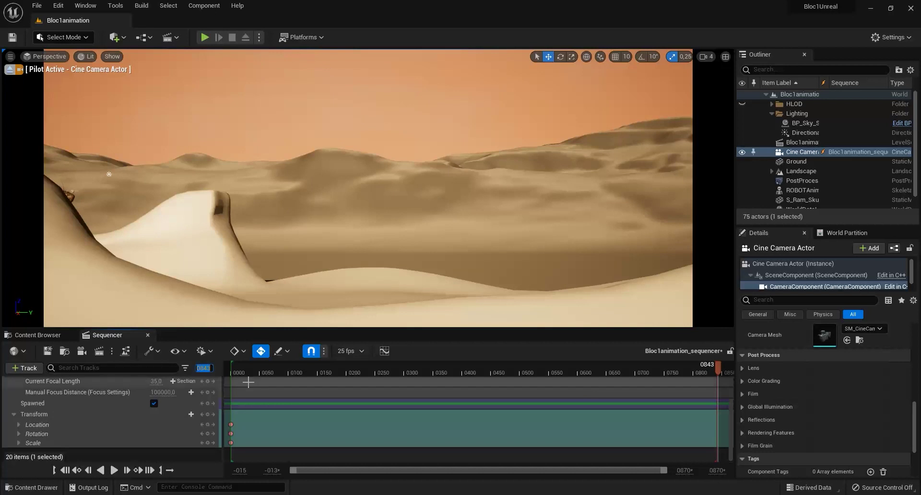
pyautogui.write('0842')
pyautogui.press('Return')
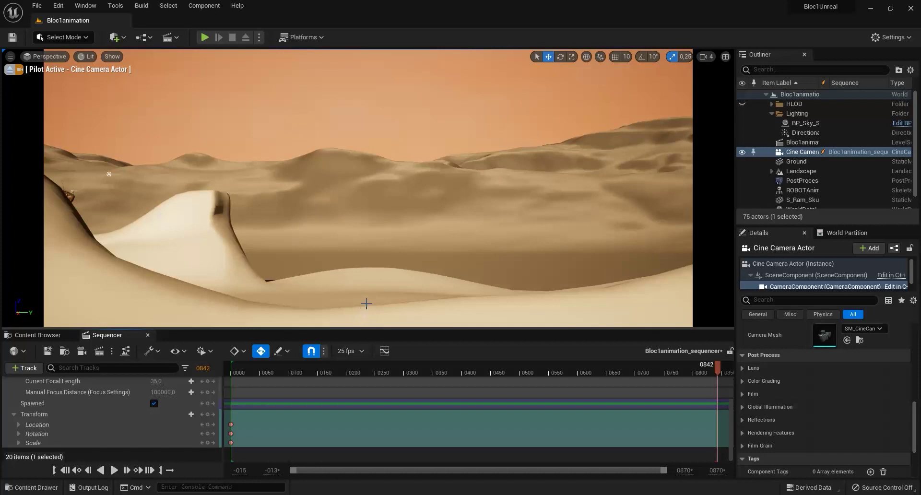
pyautogui.scroll(6, 366, 303)
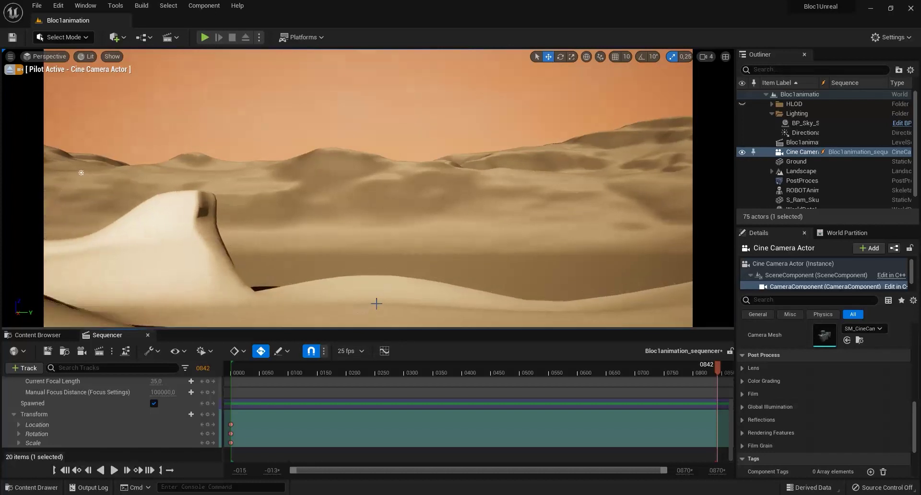
pyautogui.moveTo(377, 303); pyautogui.dragTo(331, 272, button='right')
pyautogui.moveTo(370, 208); pyautogui.dragTo(370, 207, button='right')
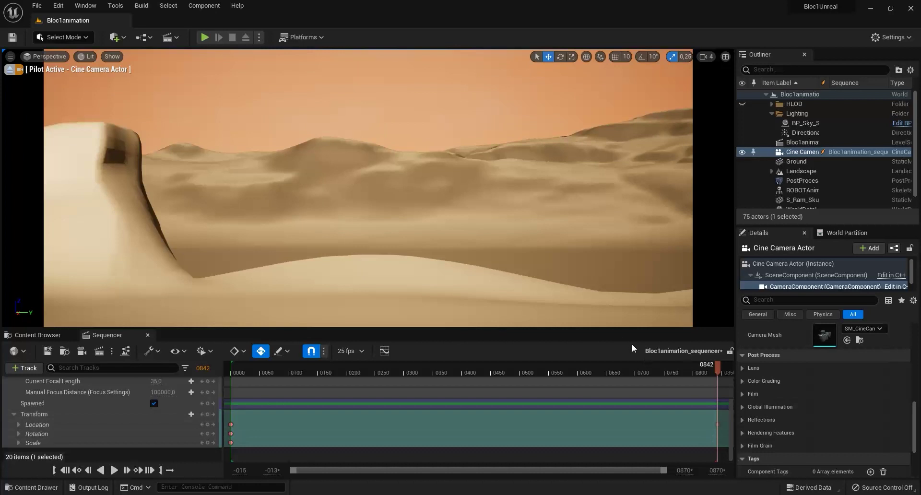
# Step: Enlarge the Sequencer, expand the camera's Location and Rotation channels, and scrub from the end back to frame 1 to review the move
pyautogui.moveTo(615, 331); pyautogui.dragTo(624, 256)
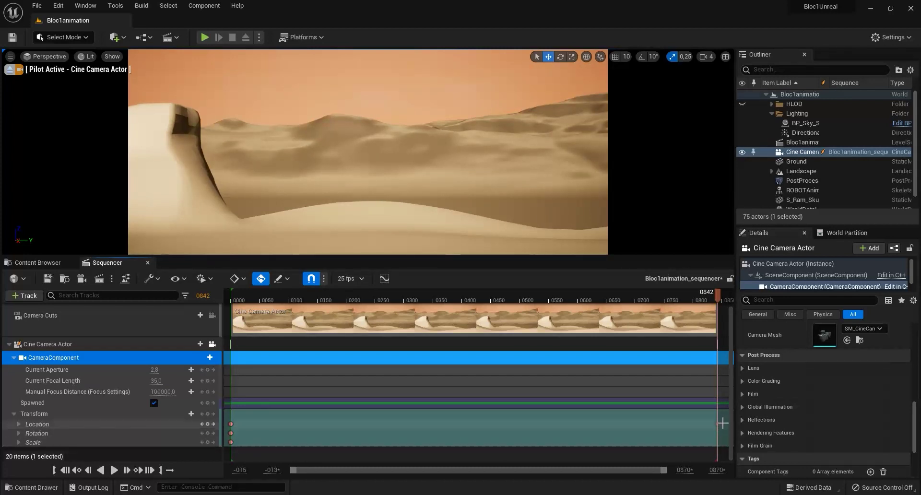
pyautogui.click(18, 424)
pyautogui.scroll(-1, 42, 430)
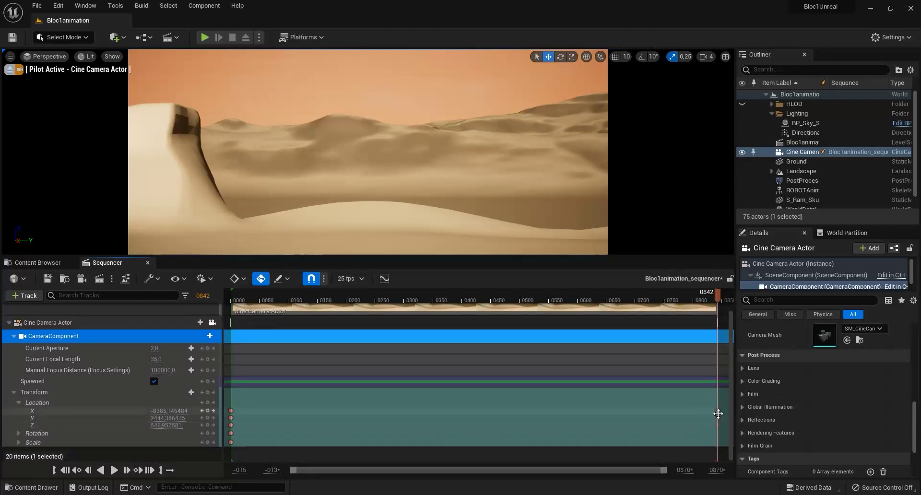
pyautogui.click(18, 433)
pyautogui.scroll(-1, 72, 437)
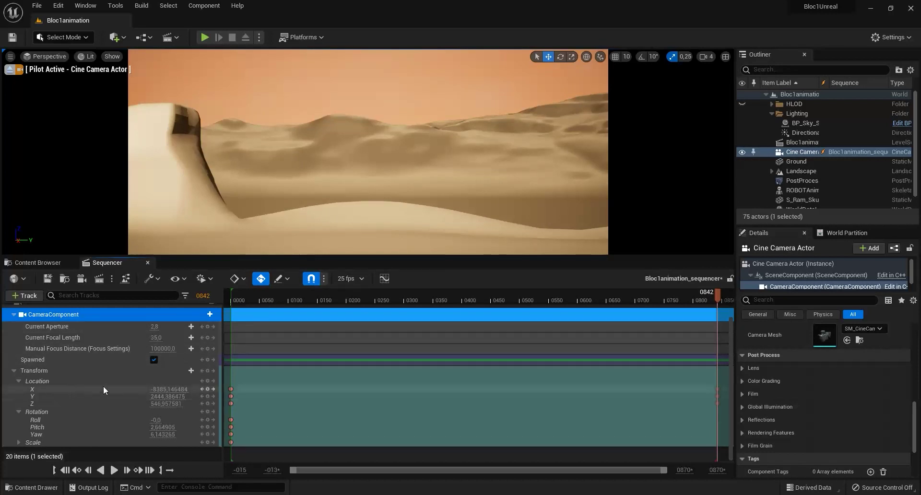
pyautogui.moveTo(660, 293); pyautogui.dragTo(232, 298)
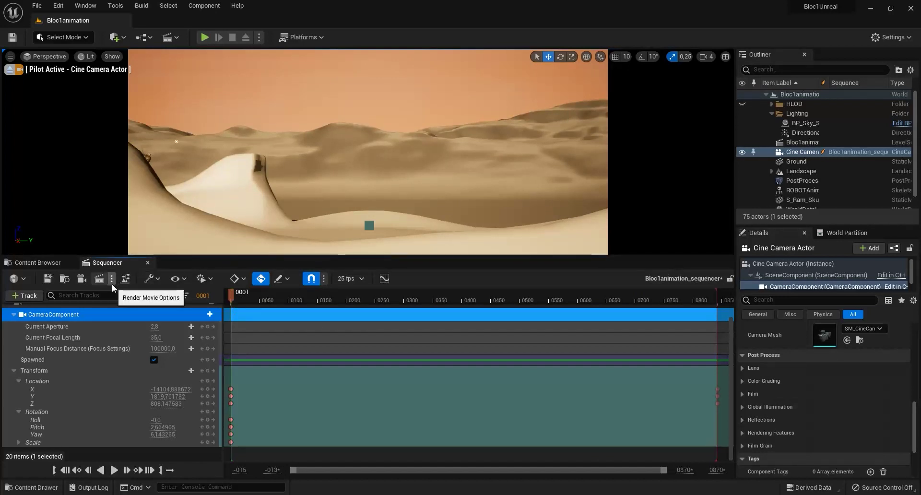
# Step: Play back the shot, stop at frame 559, and try keying the piloted camera lower there, at about Z 502
pyautogui.press('space')
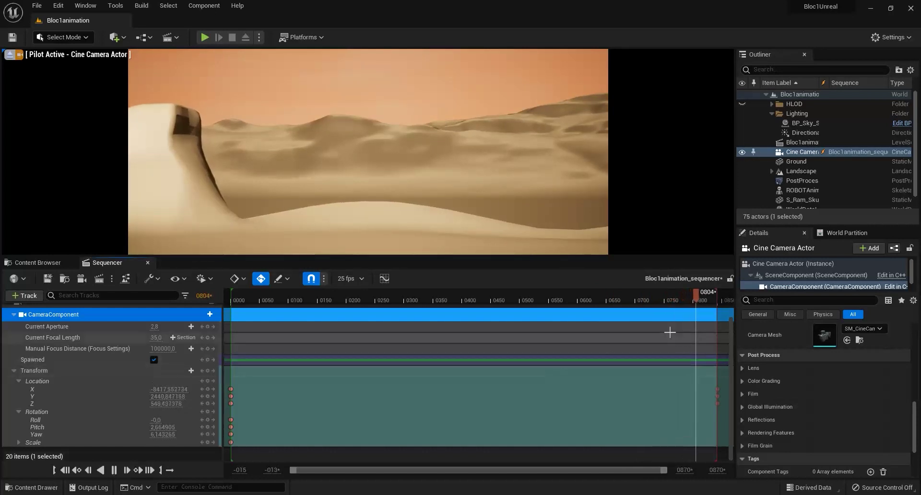
pyautogui.click(702, 305)
pyautogui.moveTo(621, 304); pyautogui.dragTo(554, 310)
pyautogui.moveTo(412, 219); pyautogui.dragTo(410, 273, button='middle')
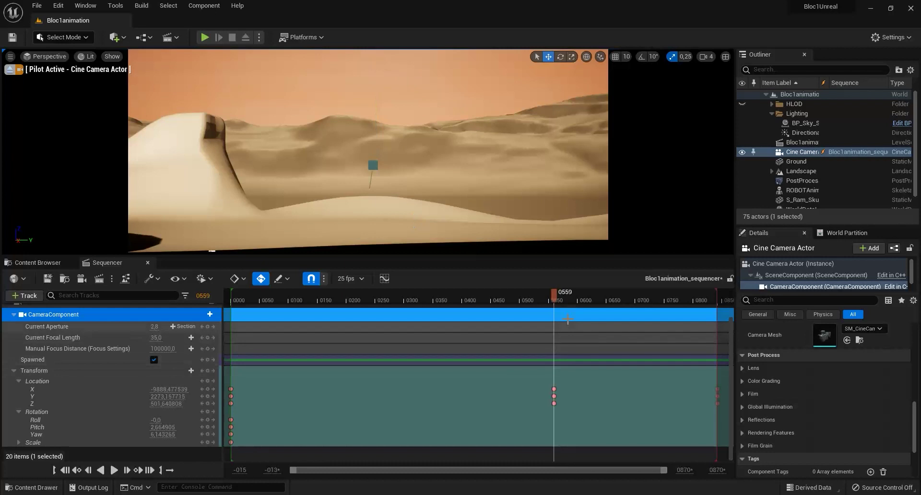
# Step: Try keying the piloted camera's location higher at frame 512, at about Z 611, and check the motion up to frame 543
pyautogui.moveTo(555, 302); pyautogui.dragTo(533, 336)
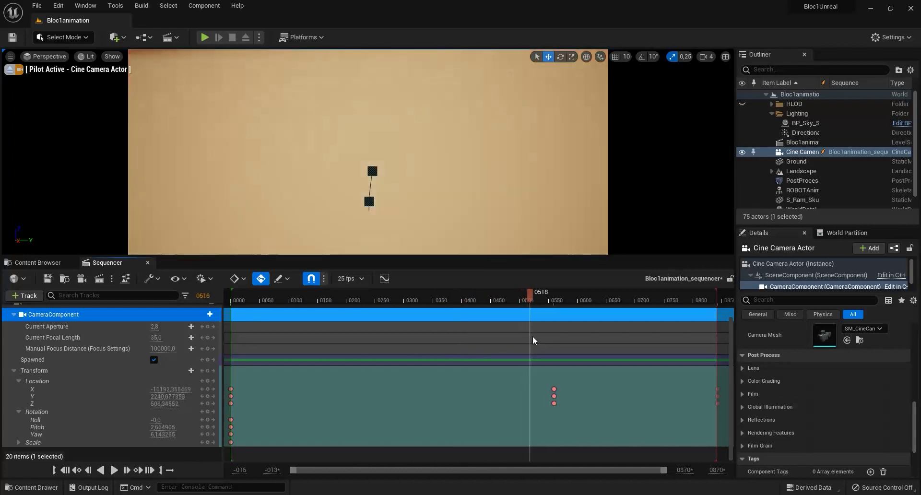
pyautogui.moveTo(534, 304)
pyautogui.mouseDown()
pyautogui.moveTo(514, 302)
pyautogui.moveTo(526, 302)
pyautogui.mouseUp()
pyautogui.moveTo(403, 192); pyautogui.dragTo(403, 178, button='middle')
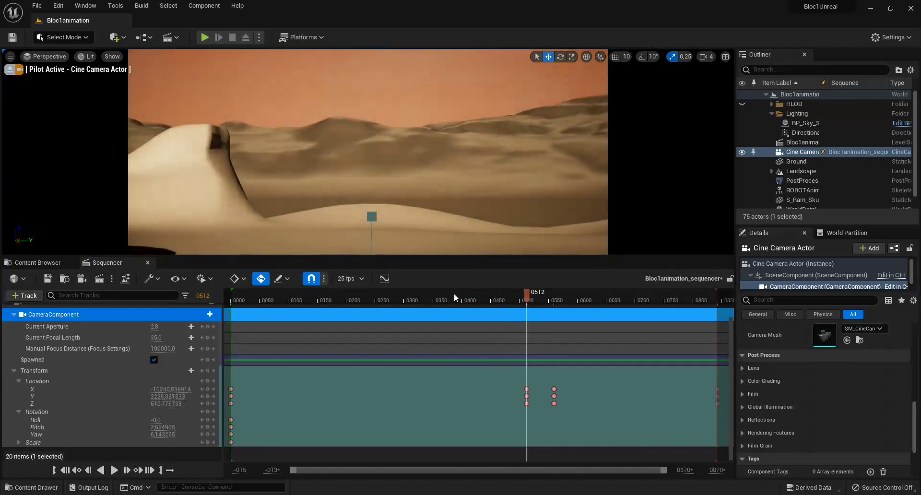
pyautogui.moveTo(539, 292); pyautogui.dragTo(546, 312)
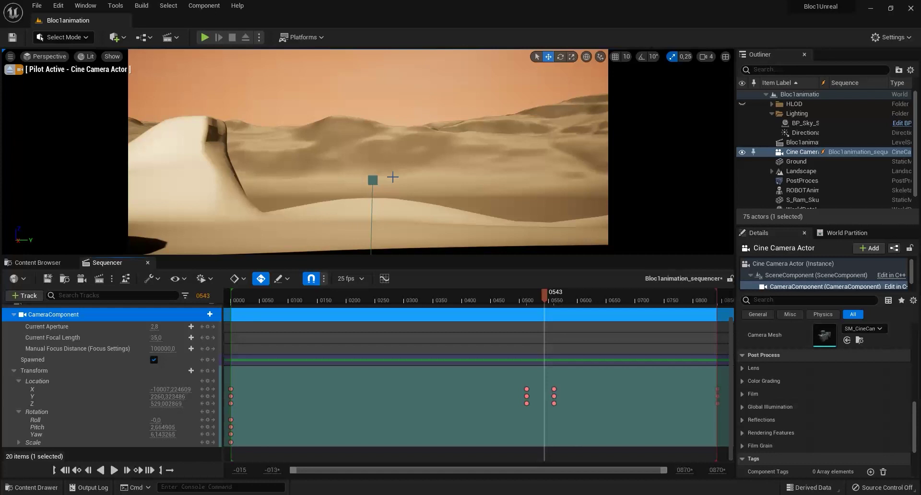
# Step: Undo the stray Scale key and the intermediate camera location keys at frames 512 and 559
pyautogui.middleClick(502, 440)
pyautogui.keyDown('ctrl'); pyautogui.scroll(-1, 549, 418); pyautogui.keyUp('ctrl')
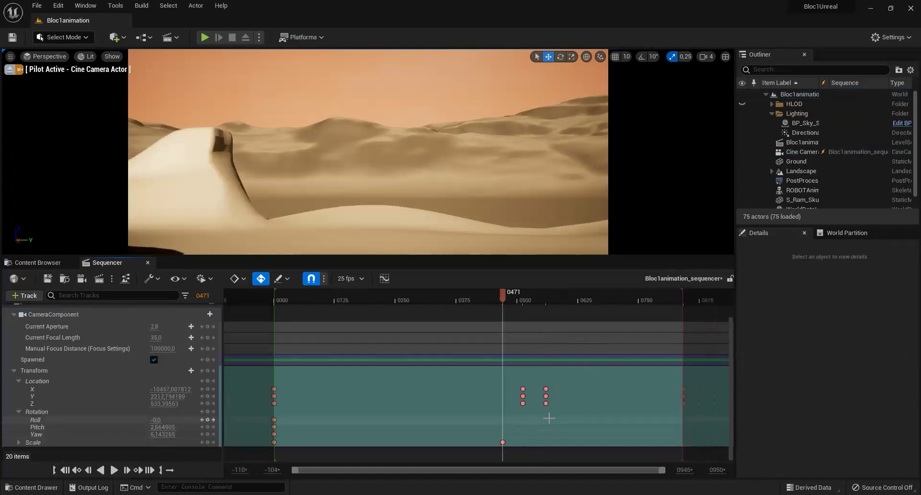
pyautogui.hotkey('ctrl', 'z')
pyautogui.hotkey('ctrl', 'z')
pyautogui.hotkey('ctrl', 'z')
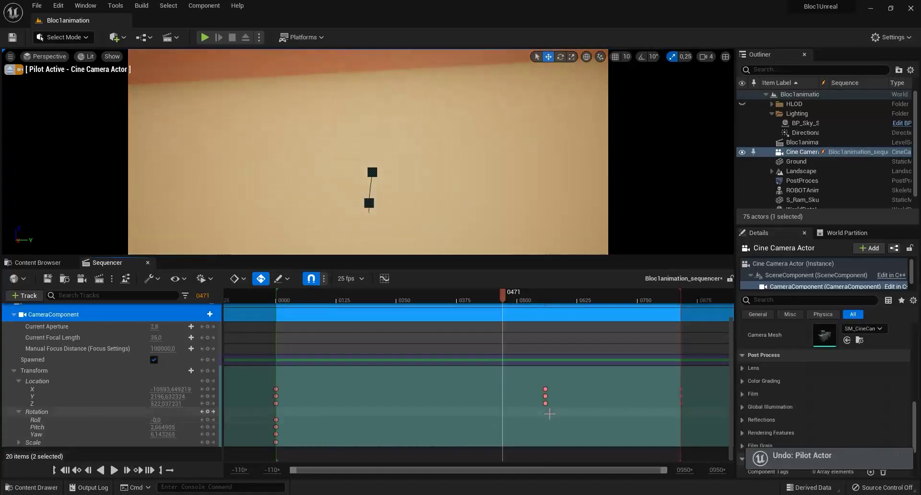
pyautogui.hotkey('ctrl', 'z')
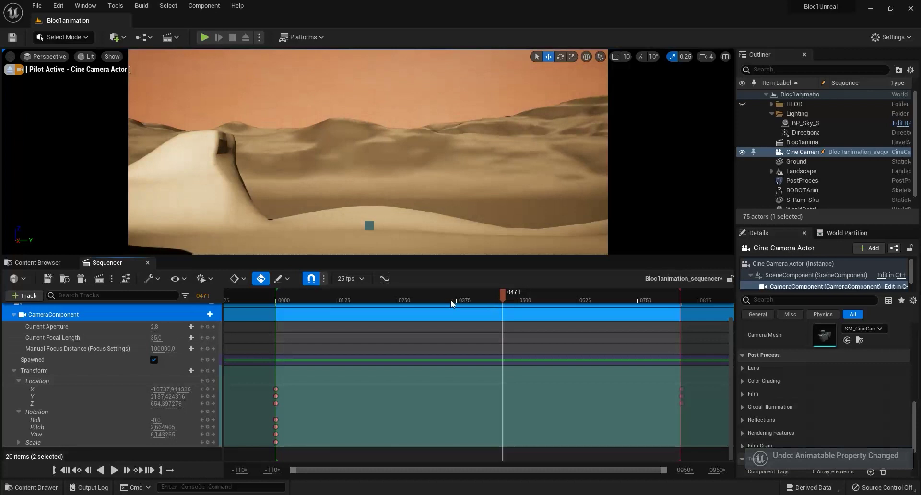
# Step: At frame 606, try the Cinematic Viewport layout and return to the Default Viewport
pyautogui.moveTo(451, 303); pyautogui.dragTo(568, 323)
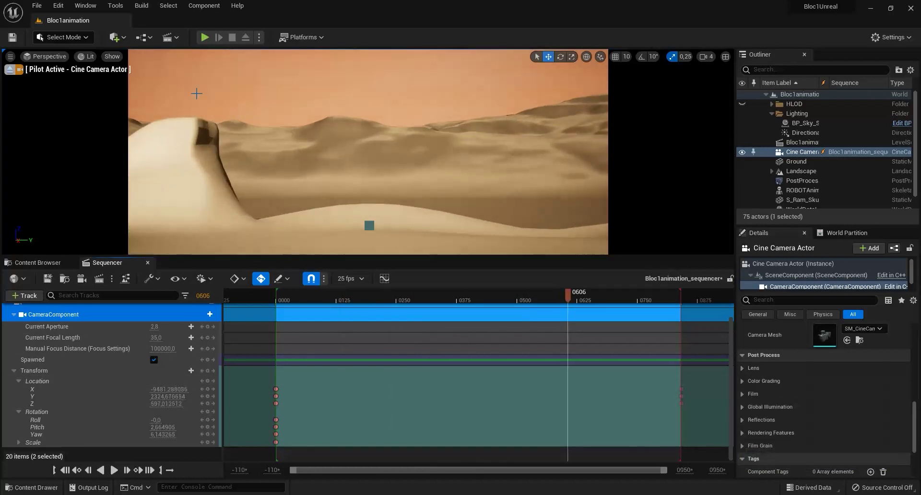
pyautogui.click(50, 56)
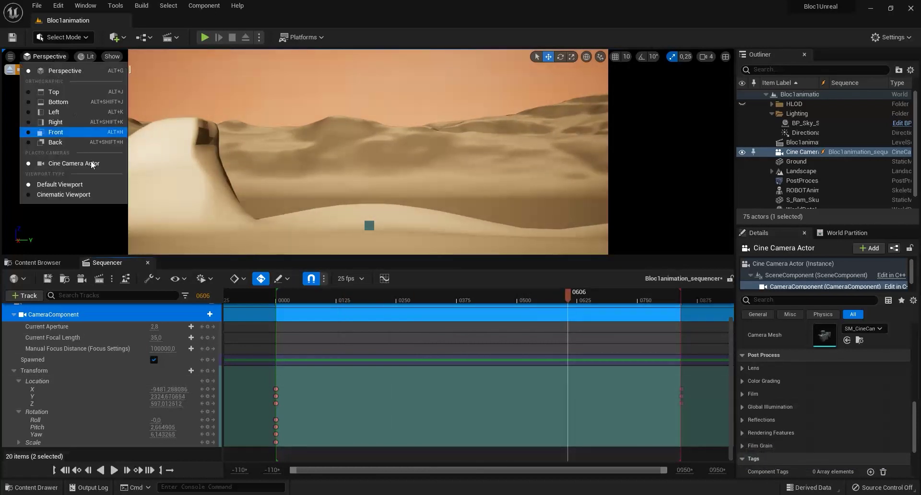
pyautogui.click(80, 194)
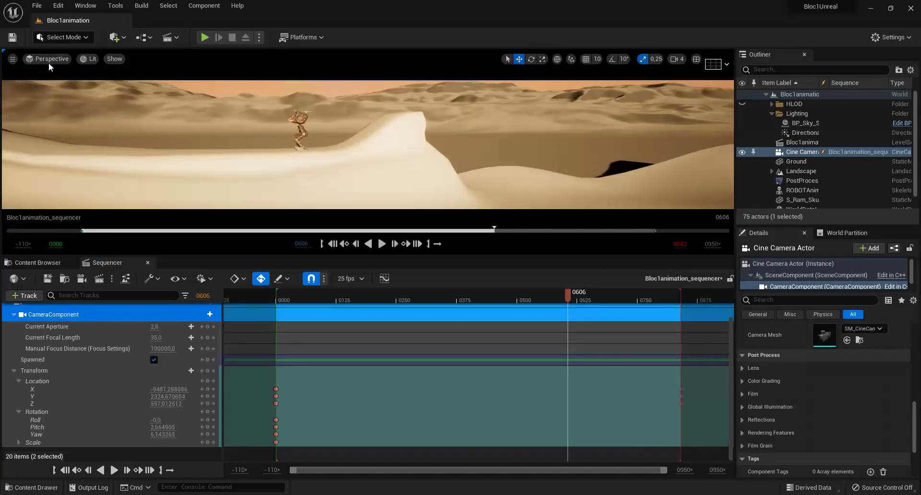
pyautogui.click(50, 60)
pyautogui.click(64, 187)
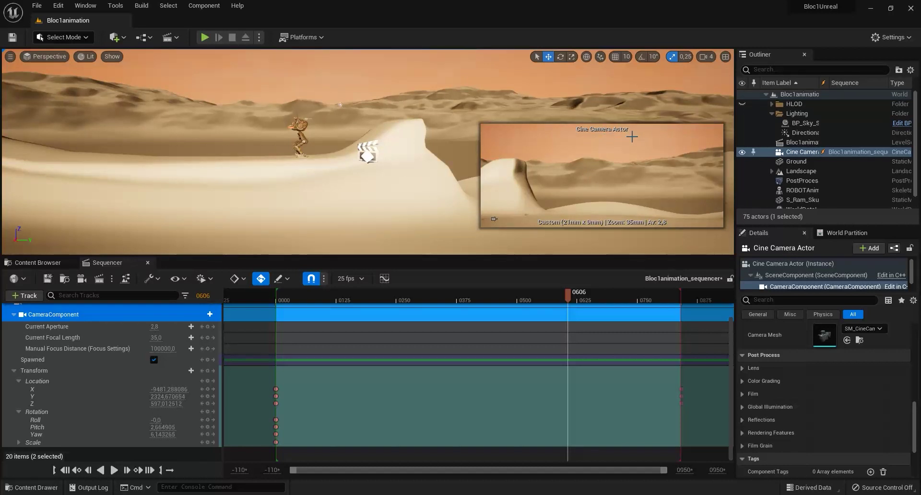
# Step: Focus the view on the cine camera and rename it Cine Camera Actor 1
pyautogui.scroll(3, 168, 370)
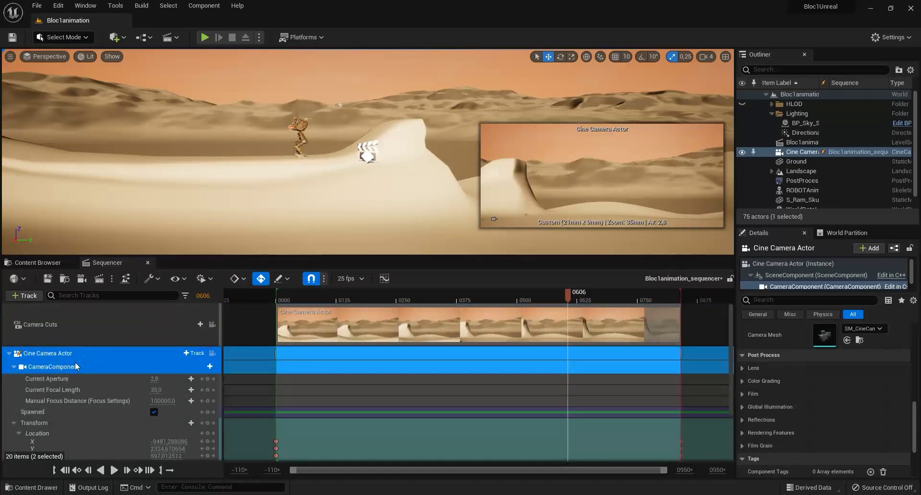
pyautogui.click(796, 154)
pyautogui.press('f')
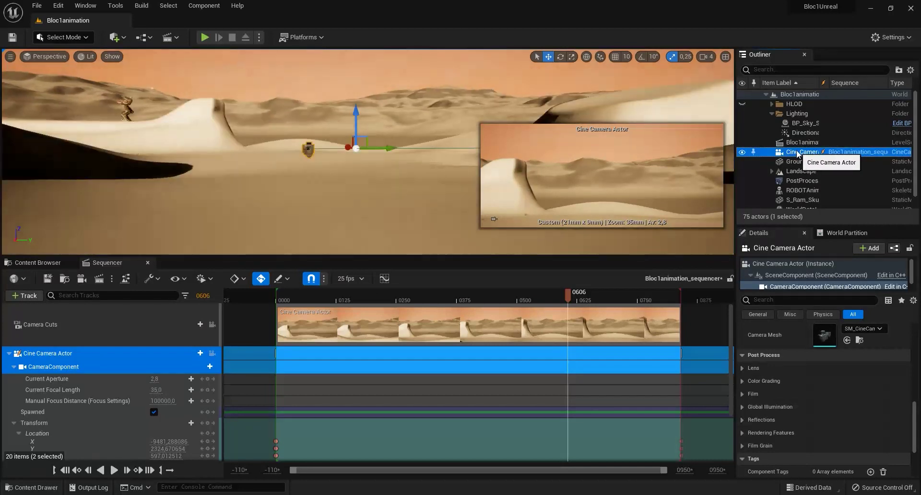
pyautogui.click(799, 154)
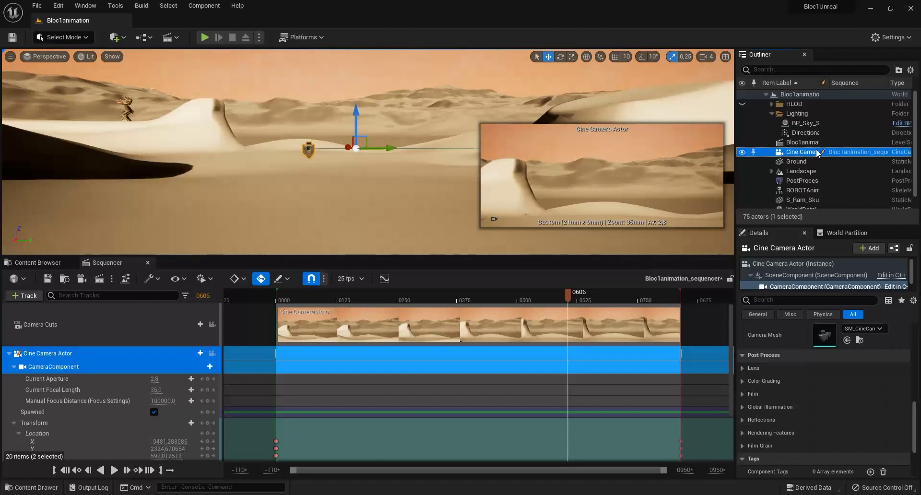
pyautogui.click(809, 152)
pyautogui.hotkey('ctrl', 'a')
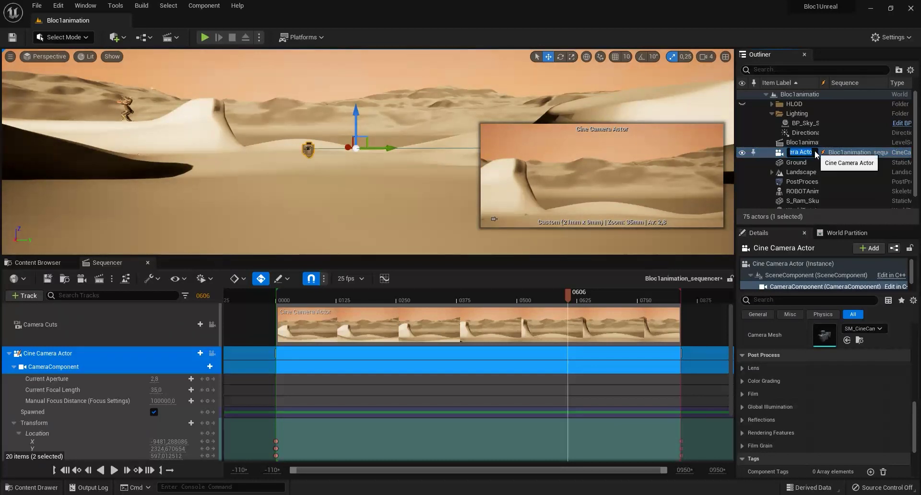
pyautogui.press('Return')
pyautogui.click(811, 152)
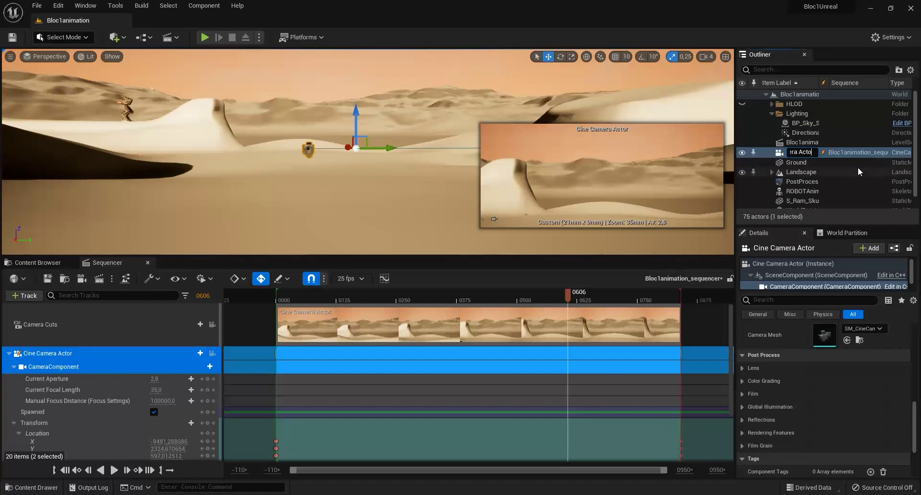
pyautogui.press('End')
pyautogui.write('1')
pyautogui.press('Return')
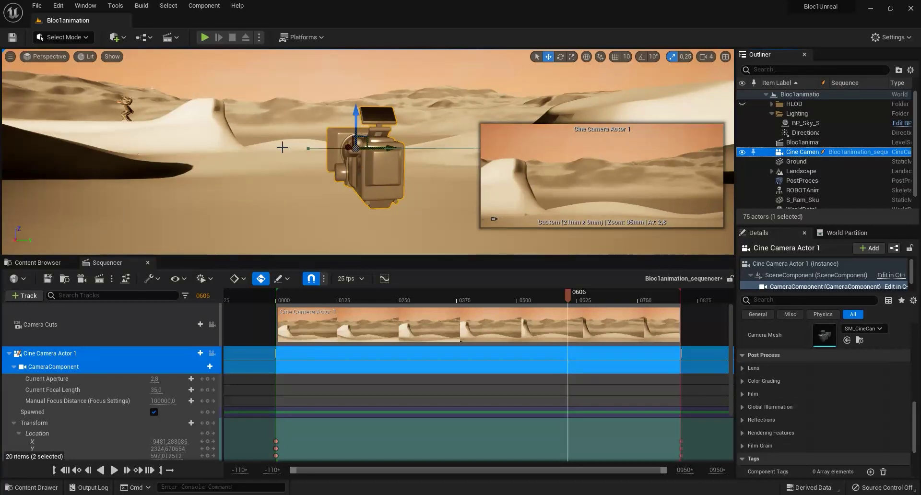
# Step: Examine the camera and its motion path from the side, scrubbing to the start of the sequence
pyautogui.keyDown('alt'); pyautogui.moveTo(282, 148); pyautogui.dragTo(413, 180); pyautogui.keyUp('alt')
pyautogui.keyDown('alt'); pyautogui.moveTo(282, 148); pyautogui.dragTo(230, 147, button='right'); pyautogui.keyUp('alt')
pyautogui.keyDown('alt'); pyautogui.moveTo(282, 147); pyautogui.dragTo(384, 131, button='middle'); pyautogui.keyUp('alt')
pyautogui.keyDown('alt'); pyautogui.moveTo(283, 148); pyautogui.dragTo(264, 148, button='right'); pyautogui.keyUp('alt')
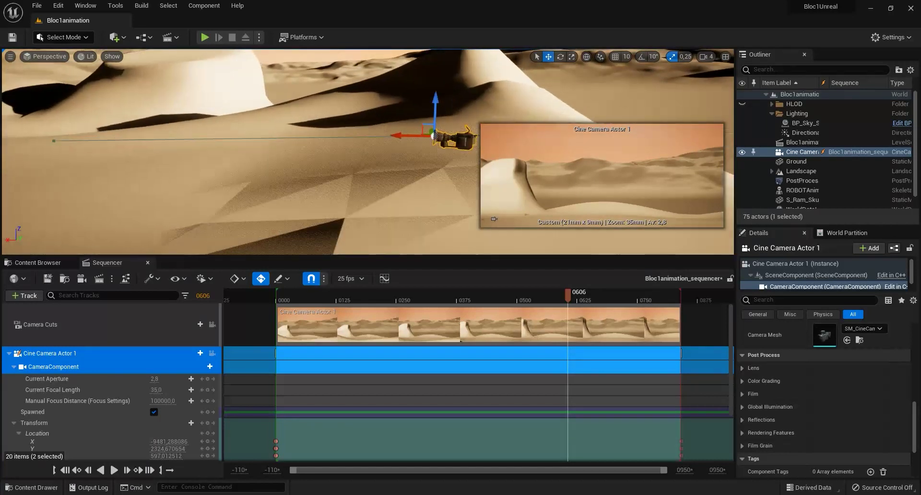
pyautogui.keyDown('alt'); pyautogui.moveTo(283, 147); pyautogui.dragTo(282, 147, button='middle'); pyautogui.keyUp('alt')
pyautogui.moveTo(511, 292); pyautogui.dragTo(259, 277)
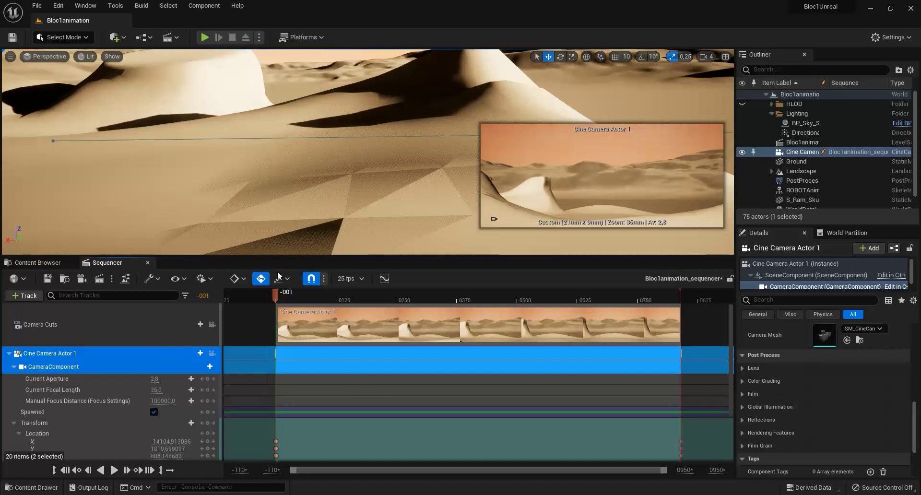
pyautogui.moveTo(374, 172); pyautogui.dragTo(408, 173, button='middle')
pyautogui.moveTo(407, 173); pyautogui.dragTo(439, 197, button='right')
pyautogui.moveTo(321, 168); pyautogui.dragTo(302, 166, button='right')
pyautogui.moveTo(557, 110); pyautogui.dragTo(558, 110, button='right')
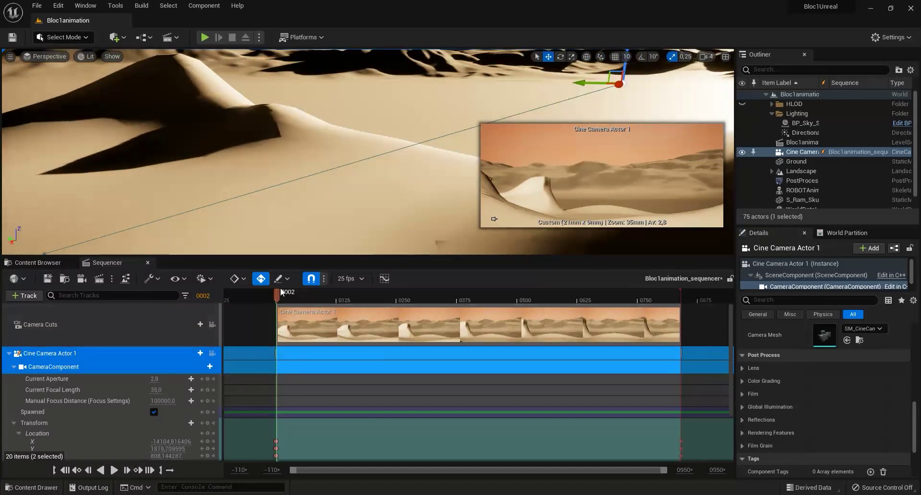
pyautogui.moveTo(295, 293); pyautogui.dragTo(277, 303)
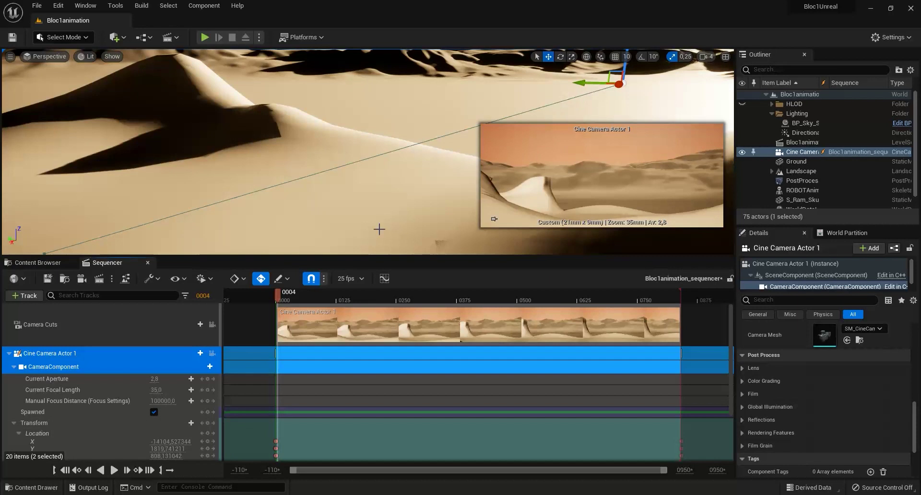
# Step: At frame 411, rotate the cine camera horizontally so that the robot comes into its preview frame
pyautogui.moveTo(294, 298); pyautogui.dragTo(475, 296)
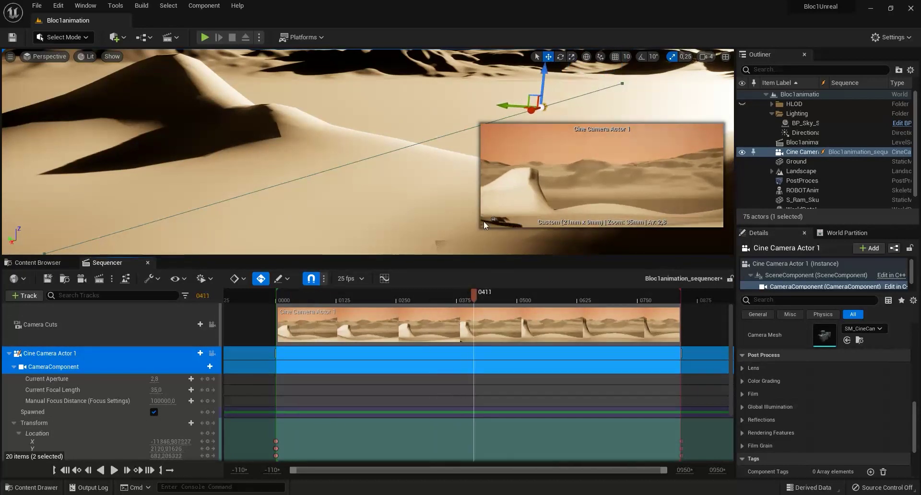
pyautogui.press('e')
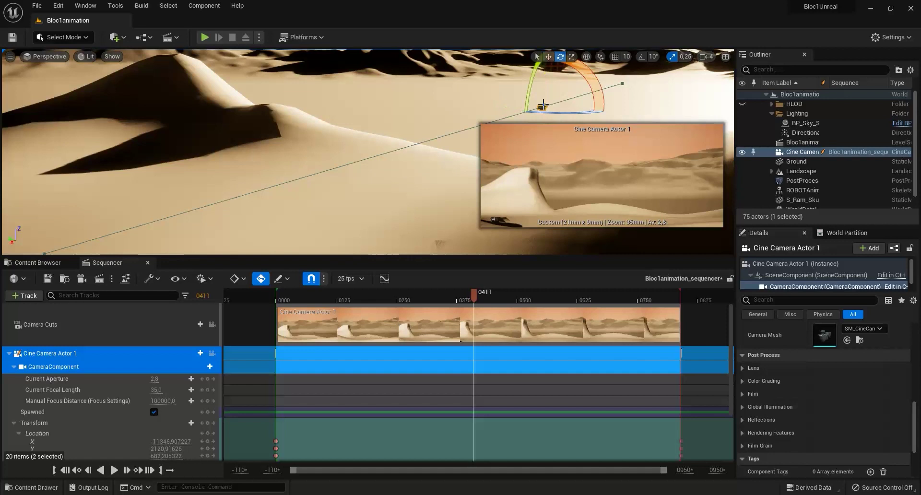
pyautogui.moveTo(551, 113); pyautogui.dragTo(536, 113)
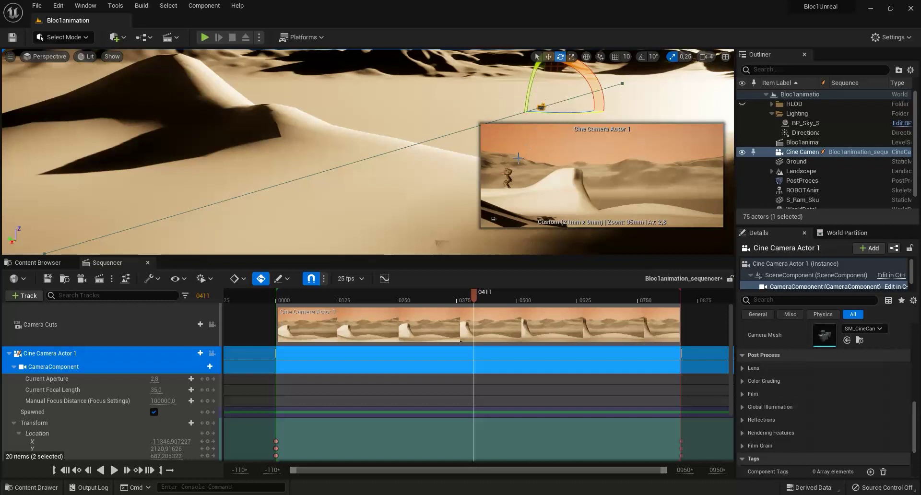
# Step: Key the camera's Yaw at about frames 390 and 690, and scrub through the sequence to check the pan
pyautogui.moveTo(477, 297); pyautogui.dragTo(278, 295)
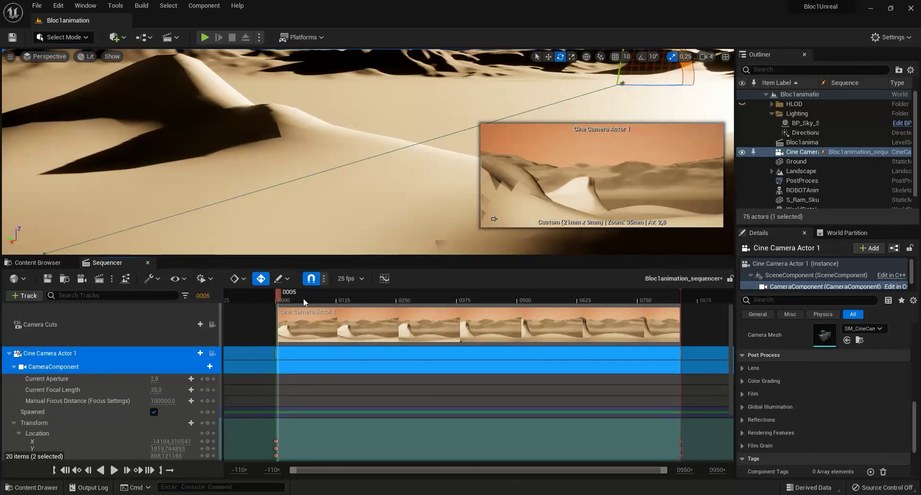
pyautogui.scroll(-3, 142, 427)
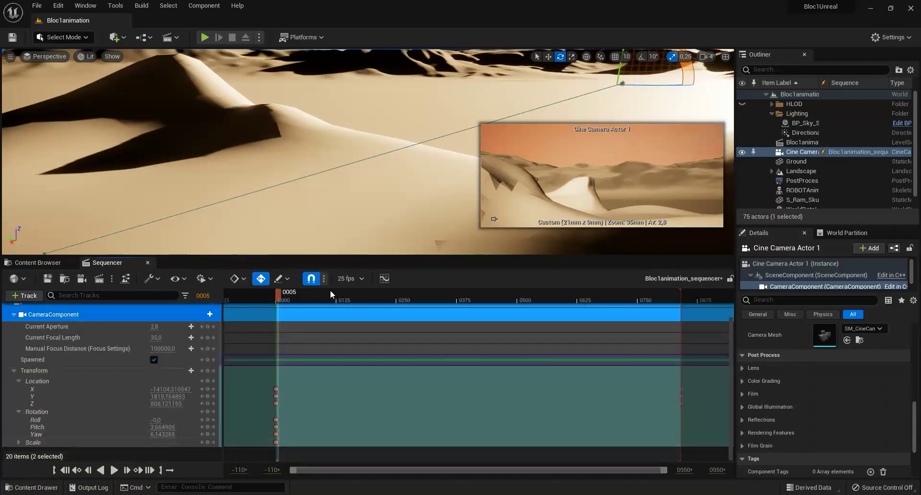
pyautogui.moveTo(280, 294); pyautogui.dragTo(473, 319)
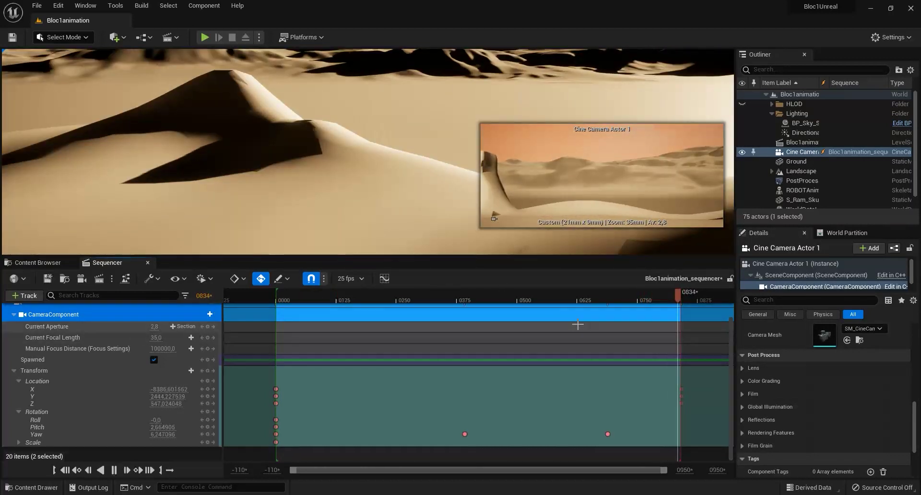
pyautogui.moveTo(687, 295); pyautogui.dragTo(454, 301)
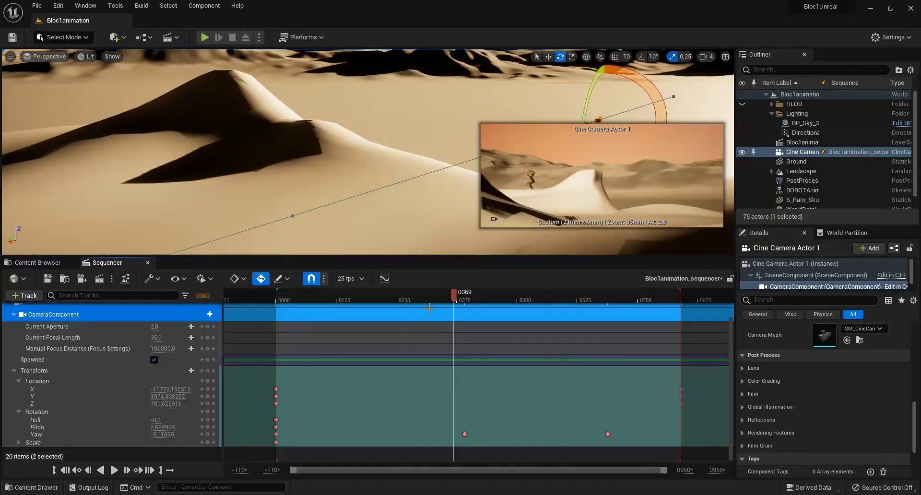
# Step: Open the Curve Editor and display the camera Transform's Location curves
pyautogui.click(384, 278)
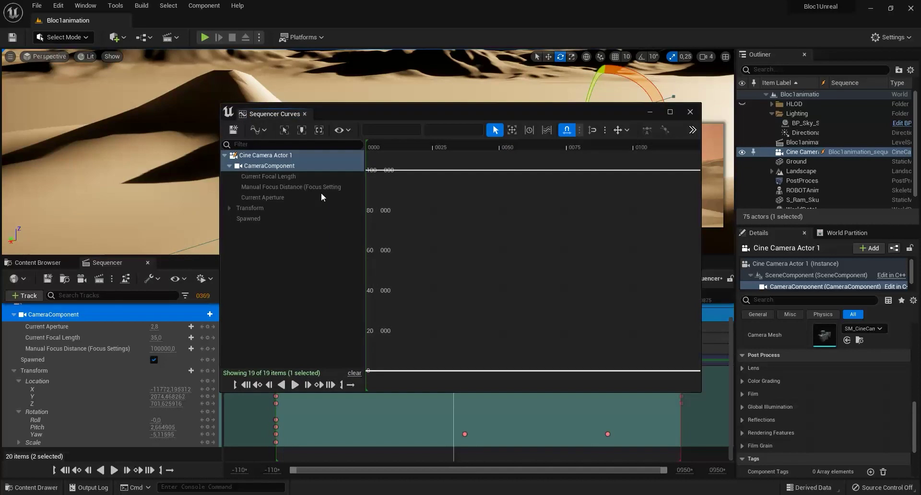
pyautogui.click(268, 158)
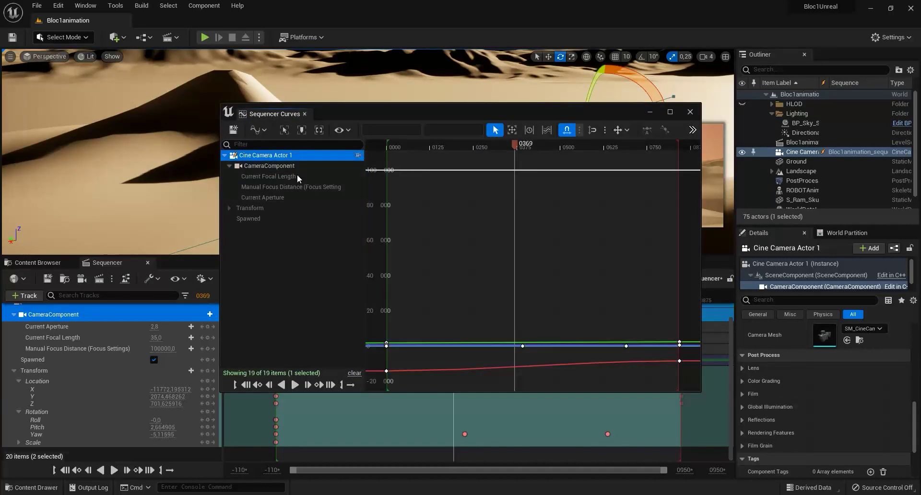
pyautogui.scroll(-4, 569, 314)
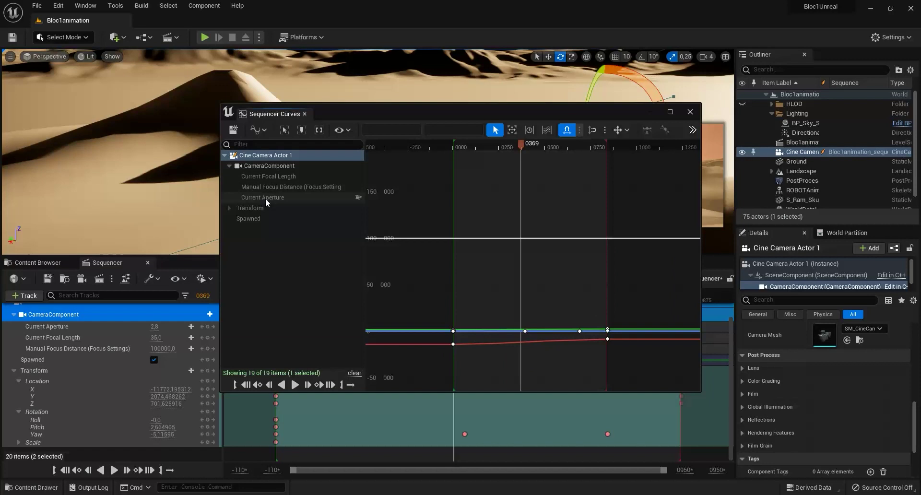
pyautogui.click(229, 208)
pyautogui.click(264, 220)
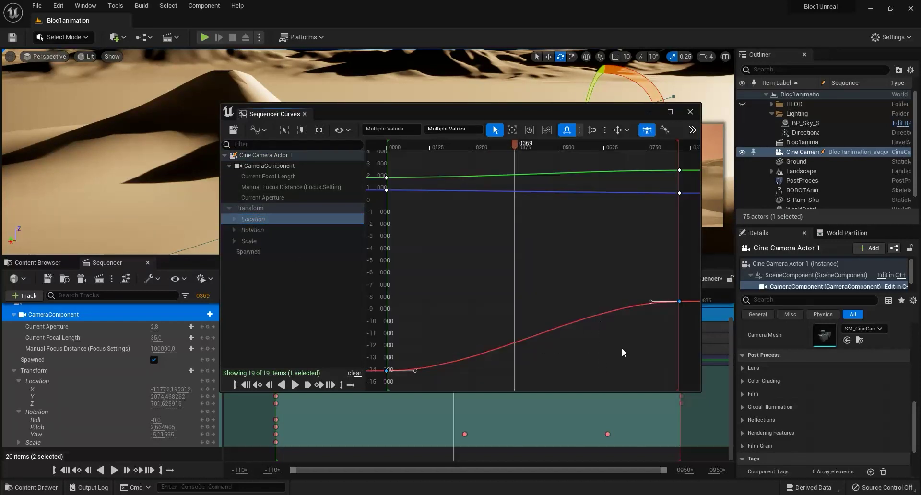
# Step: Try to move the keys of the camera's Location X curve, and undo the move
pyautogui.moveTo(653, 315); pyautogui.dragTo(597, 321, button='right')
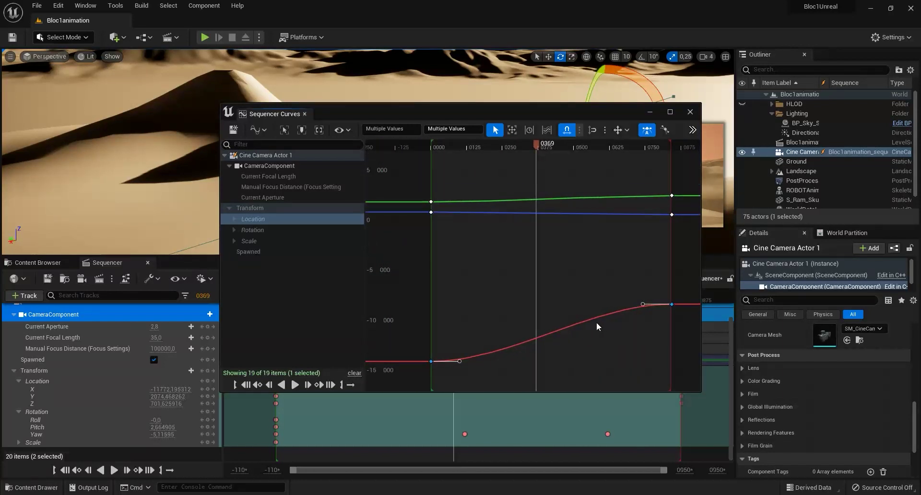
pyautogui.moveTo(592, 319); pyautogui.dragTo(589, 271)
pyautogui.hotkey('ctrl', 'z')
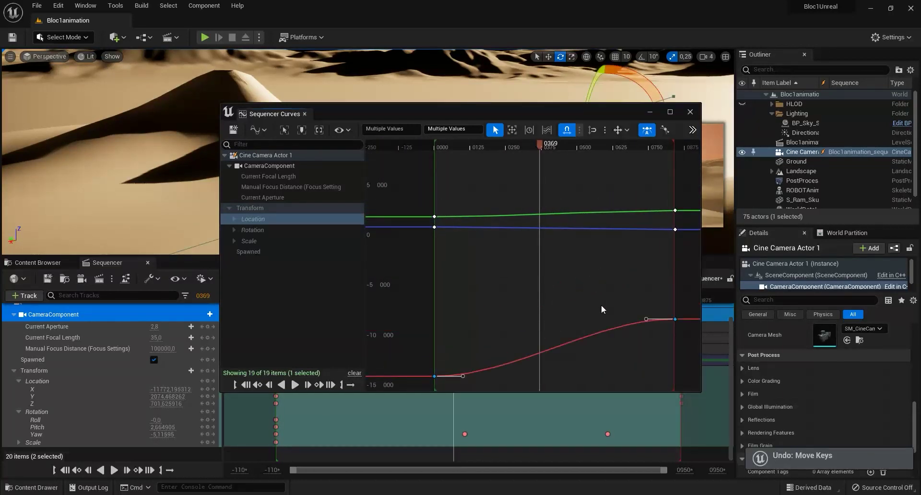
# Step: Examine the camera's Location X curve between its first and last keys, and fit it in the curve view
pyautogui.moveTo(614, 267); pyautogui.dragTo(567, 258, button='right')
pyautogui.scroll(-5, 586, 270)
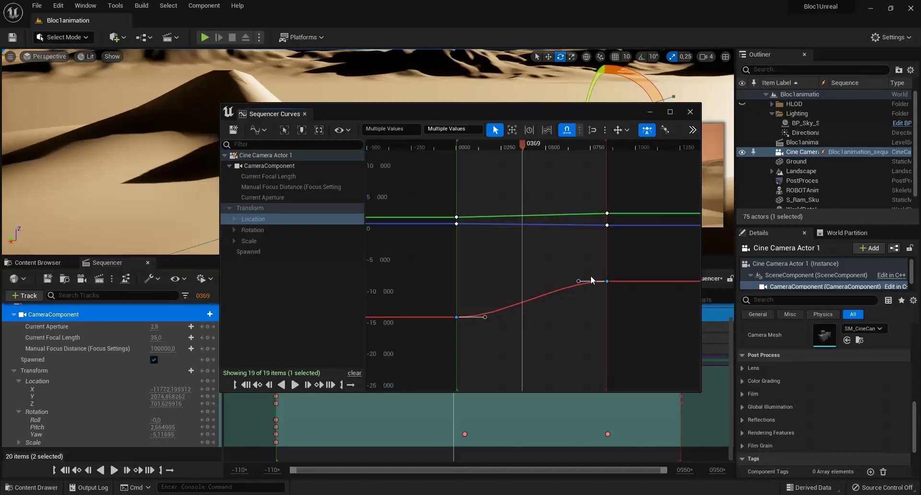
pyautogui.scroll(3, 591, 277)
pyautogui.scroll(1, 592, 278)
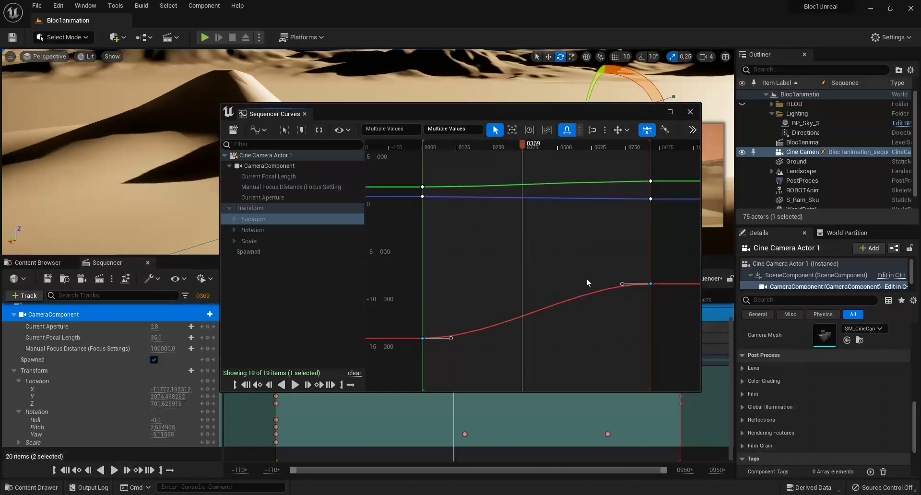
pyautogui.scroll(1, 590, 275)
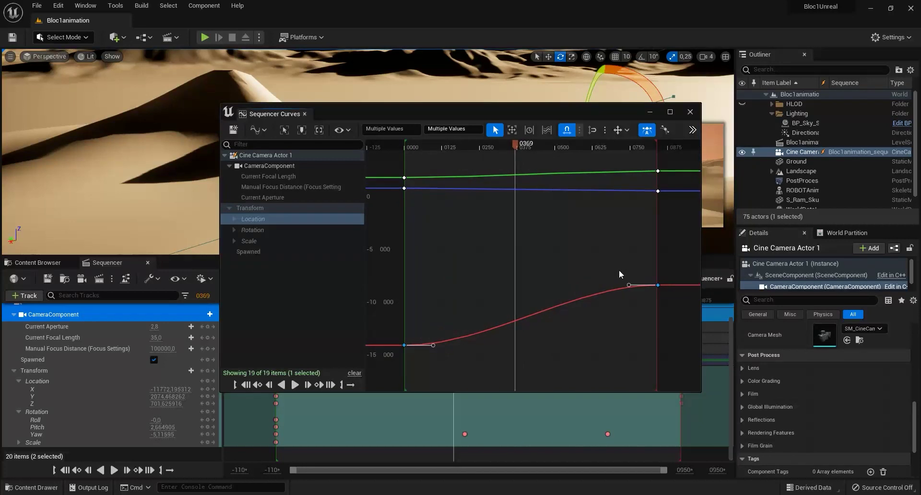
pyautogui.moveTo(613, 269); pyautogui.dragTo(564, 277, button='right')
pyautogui.scroll(1, 602, 270)
pyautogui.press('f')
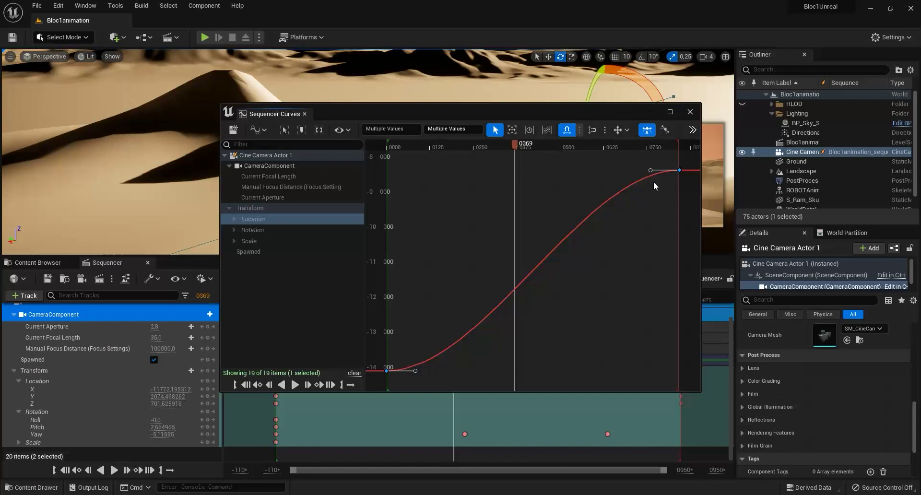
# Step: Review the interpolation and tangent options of the Location X key at frame 842, and close the Curve Editor
pyautogui.rightClick(681, 169)
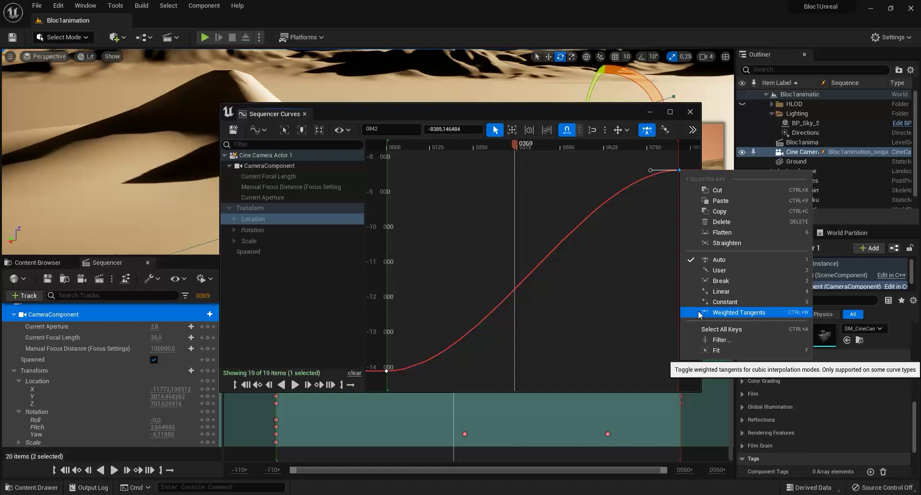
pyautogui.click(565, 303)
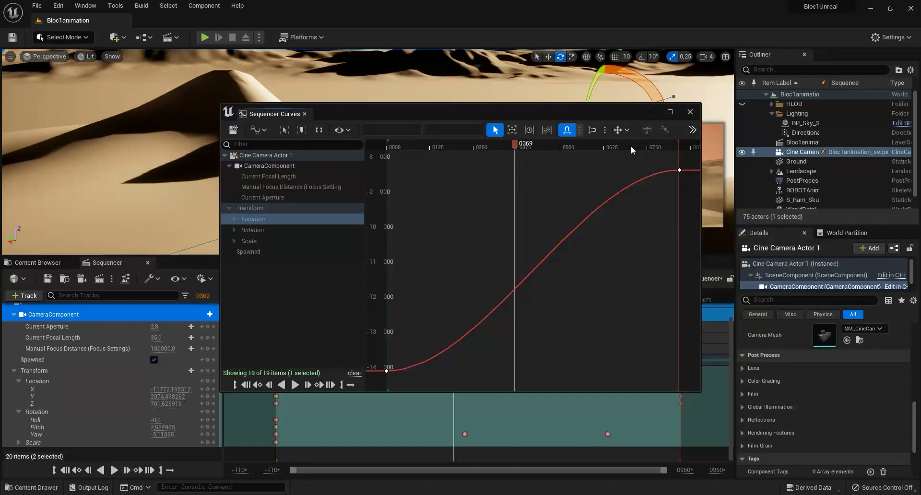
pyautogui.click(691, 113)
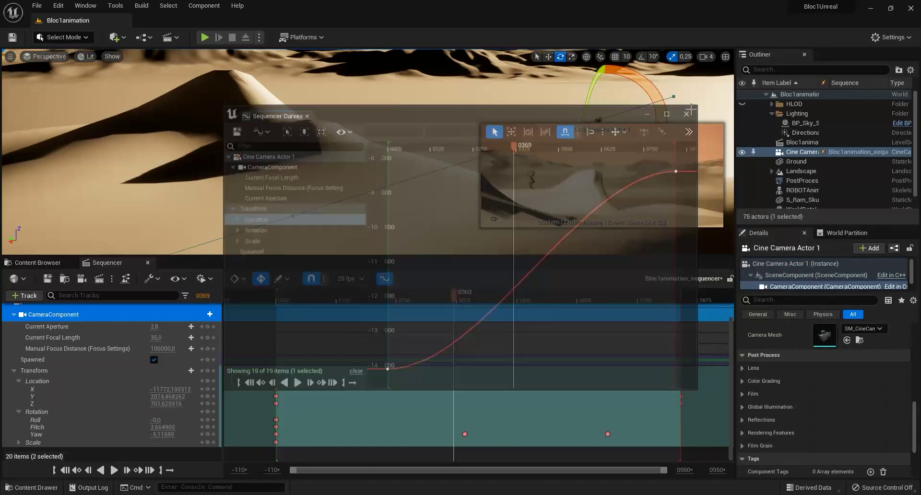
# Step: Review the interpolation options of the camera's Roll key at frame 0, and scrub the sequence to frame 738 to check the motion
pyautogui.click(276, 420)
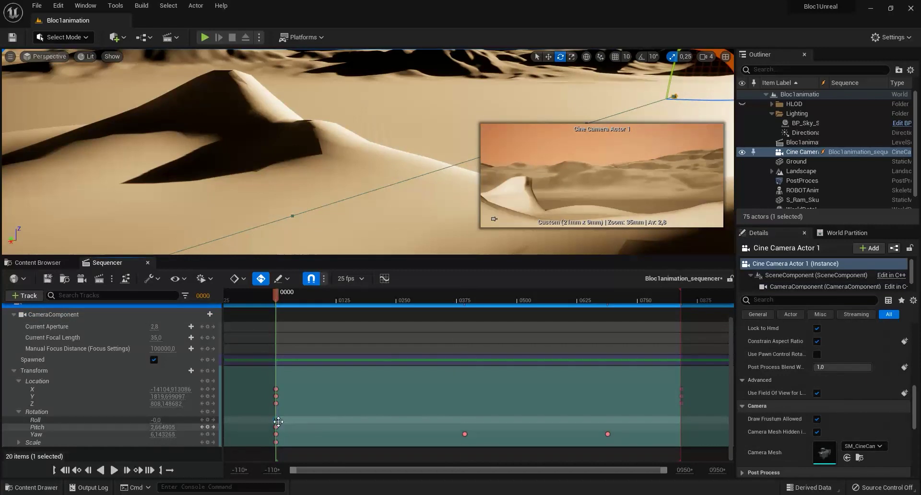
pyautogui.rightClick(276, 419)
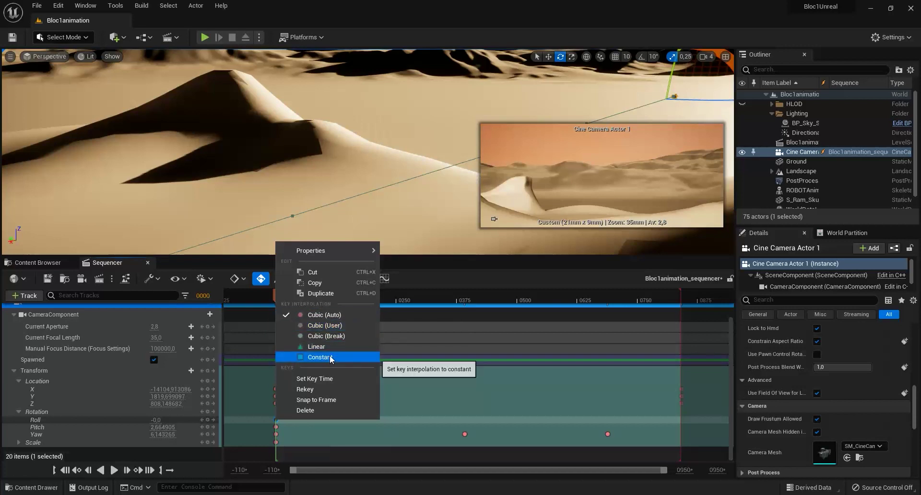
pyautogui.click(403, 379)
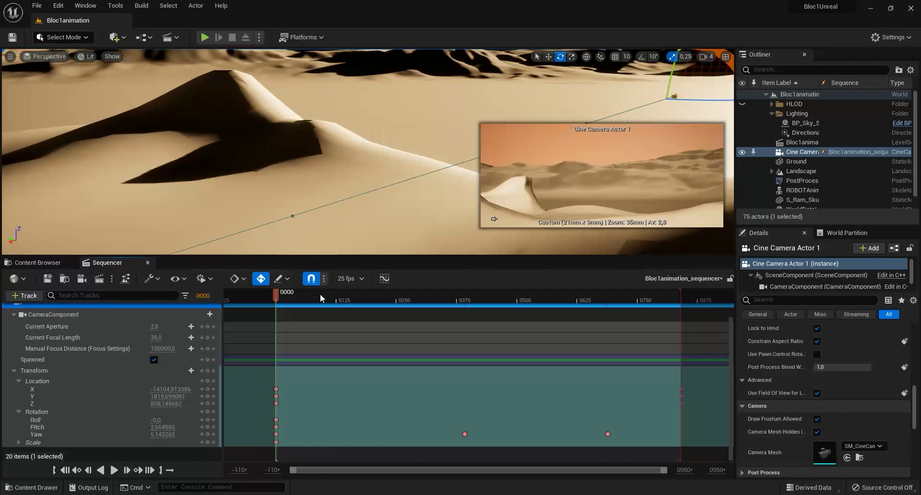
pyautogui.click(413, 294)
pyautogui.moveTo(473, 294); pyautogui.dragTo(687, 401)
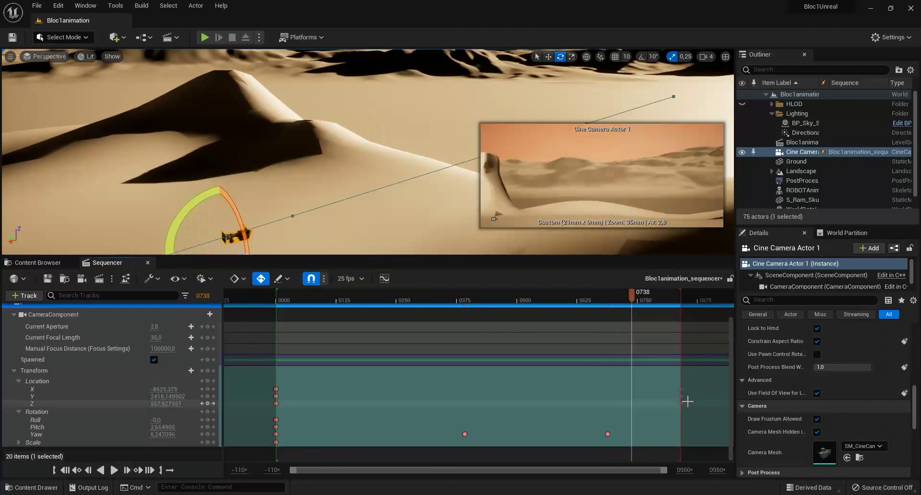